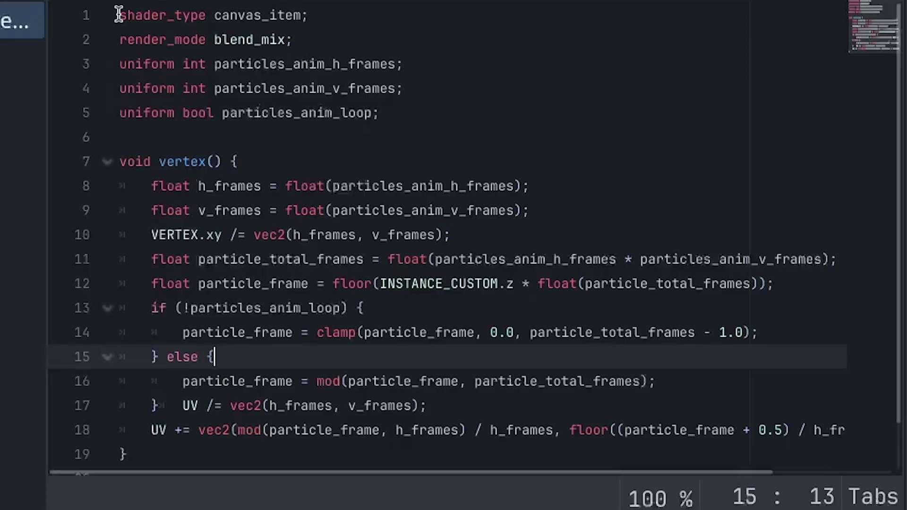
- Select the whole particle animation shader code, from the shader_type line to the closing brace of the vertex function
{"action": "left_click_drag", "start_coordinate": [118, 14], "coordinate": [165, 448]}
{"action": "left_click", "coordinate": [165, 450]}
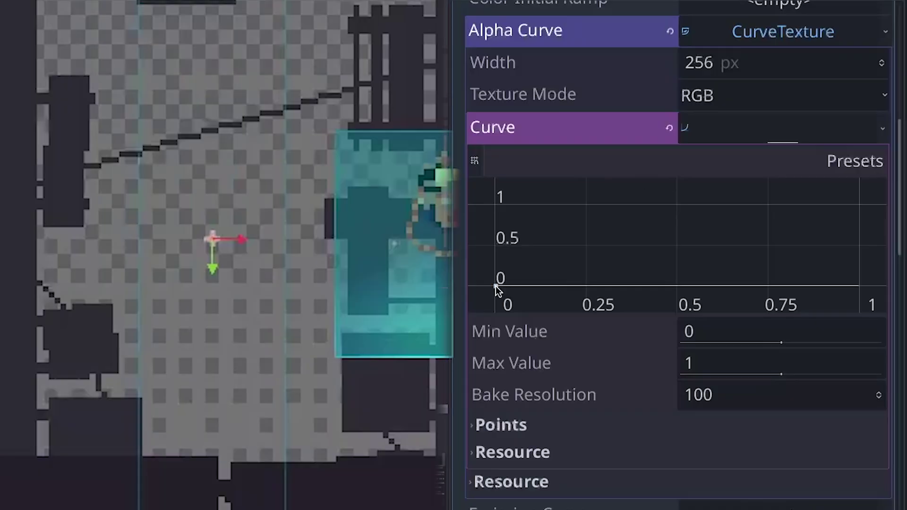
- Raise the starting point of the particle material's alpha curve to about 0.5
{"action": "left_click_drag", "start_coordinate": [495, 285], "coordinate": [485, 244]}
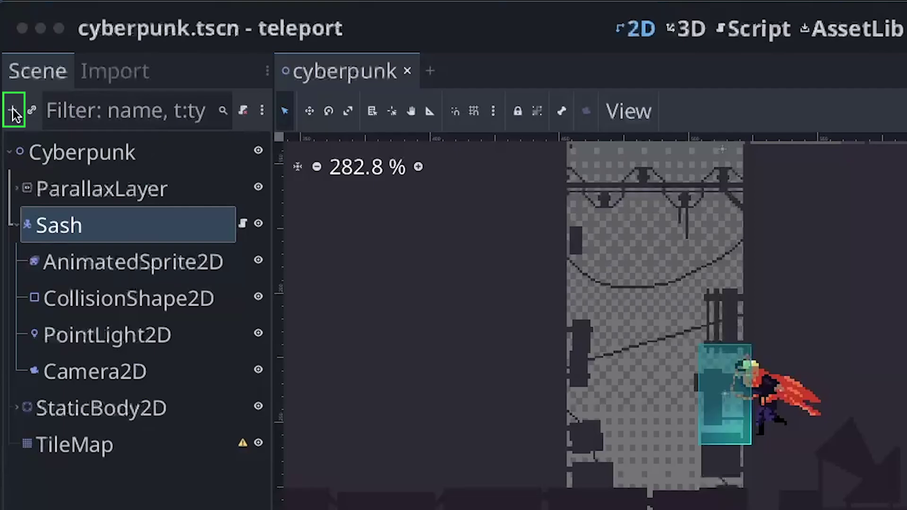
- Add a GPUParticles2D node as a child of the Sash node
{"action": "left_click", "coordinate": [12, 112]}
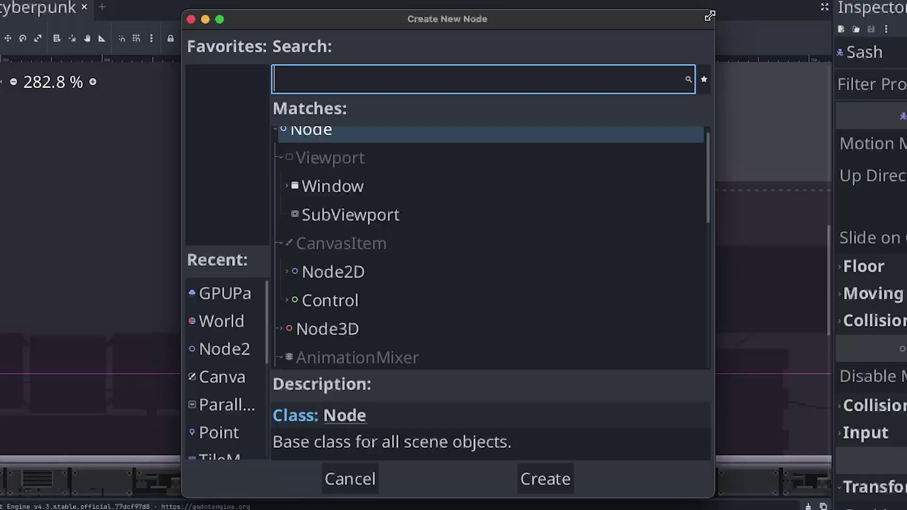
{"action": "type", "text": "part"}
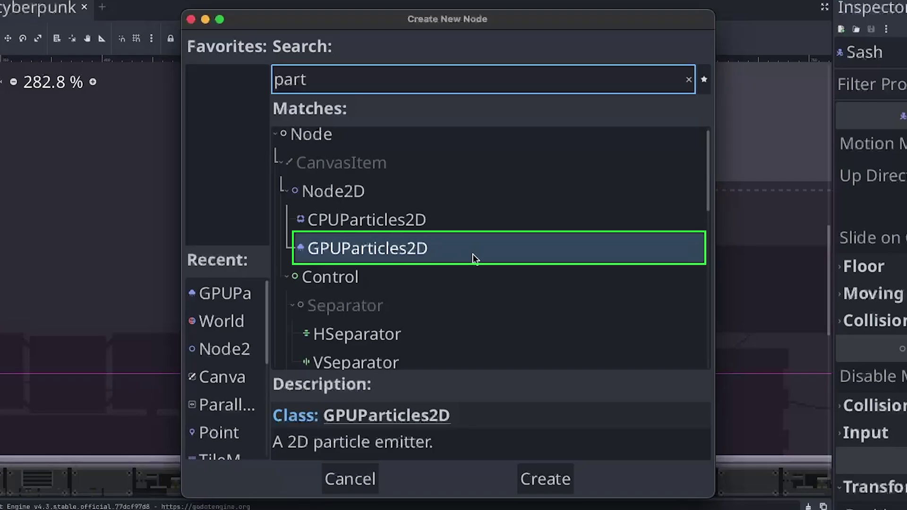
{"action": "left_click", "coordinate": [557, 483]}
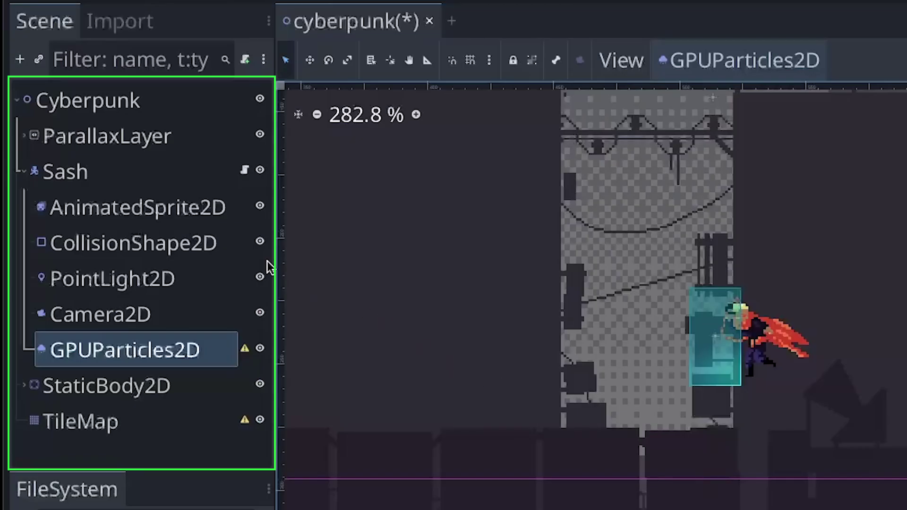
- Reorder the GPUParticles2D node within Sash so that it sits above AnimatedSprite2D
{"action": "left_click", "coordinate": [75, 171]}
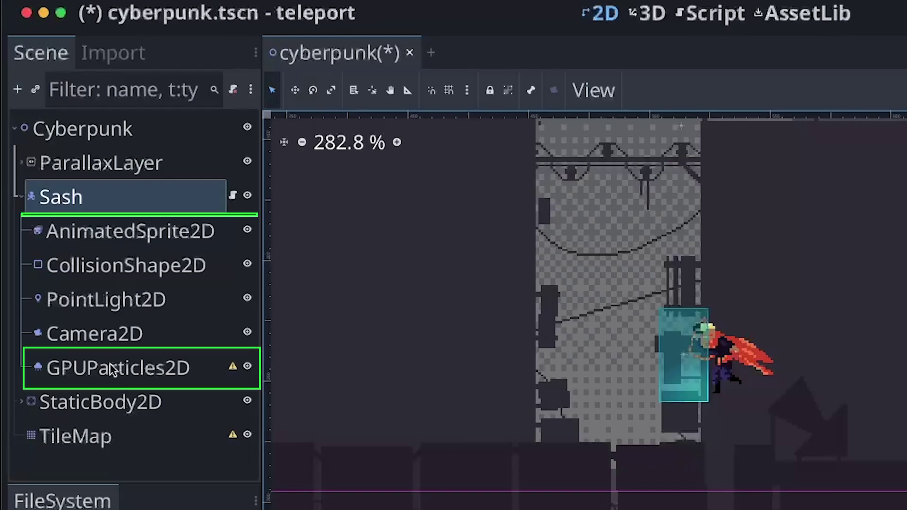
{"action": "left_click_drag", "start_coordinate": [123, 367], "coordinate": [113, 215]}
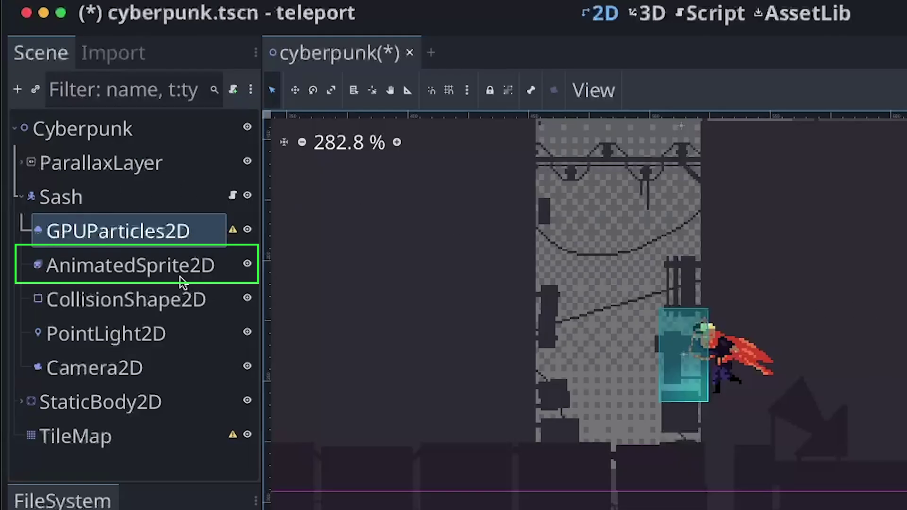
{"action": "left_click", "coordinate": [159, 271]}
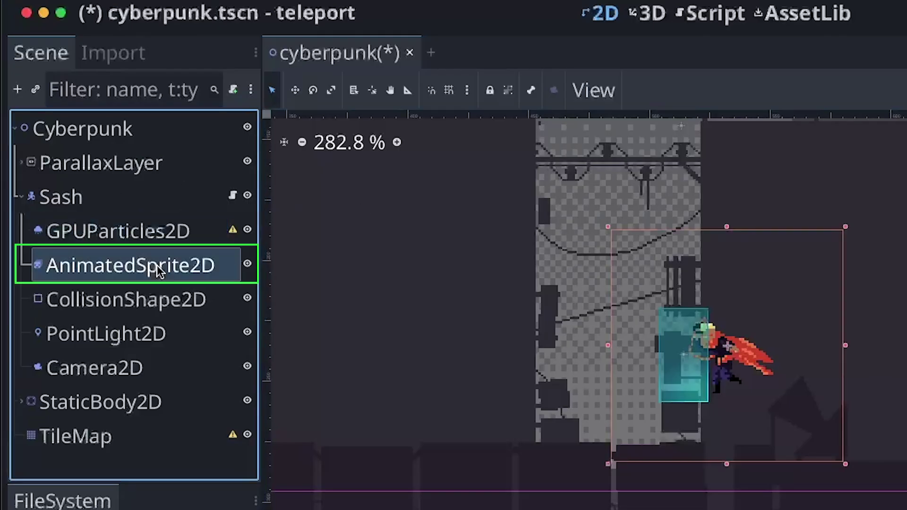
- Move the GPUParticles2D emitter from near the scene origin to just beside the Sash character
{"action": "left_click", "coordinate": [115, 229]}
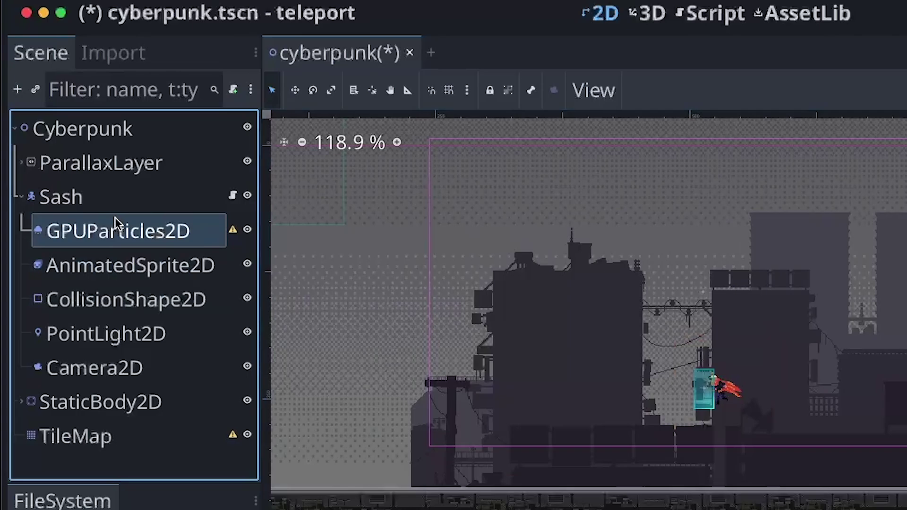
{"action": "scroll", "coordinate": [691, 352], "scroll_direction": "down", "scroll_amount": 2}
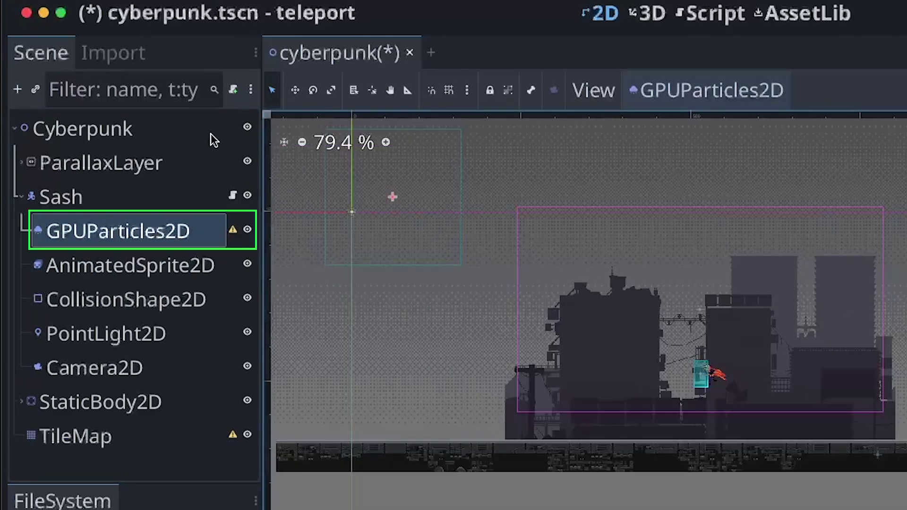
{"action": "left_click", "coordinate": [294, 90]}
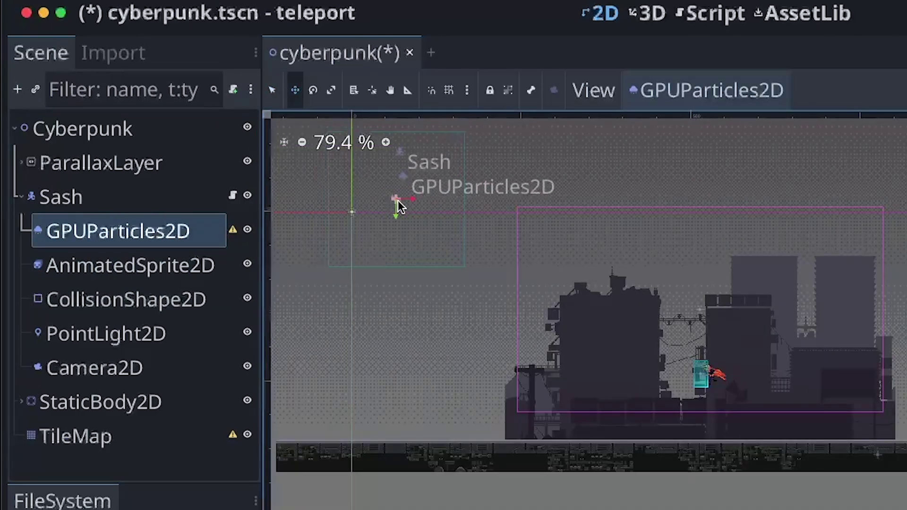
{"action": "left_click_drag", "start_coordinate": [398, 204], "coordinate": [680, 378]}
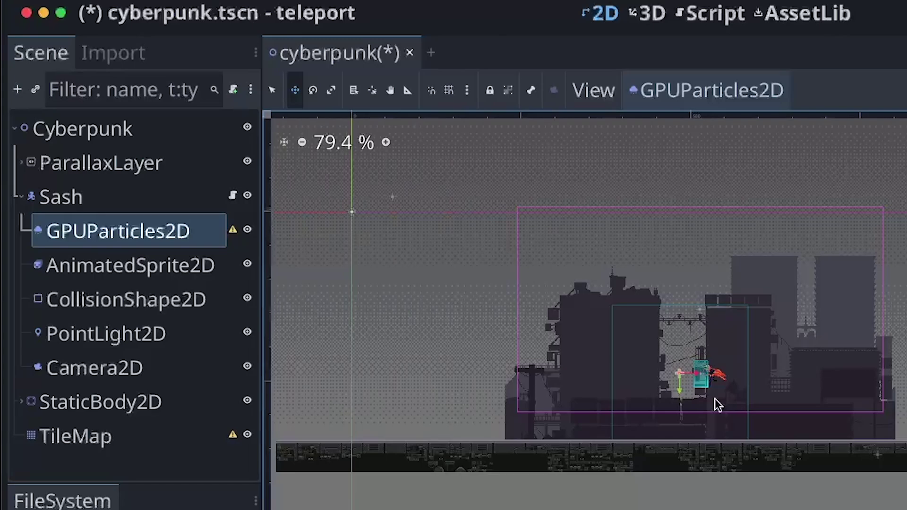
{"action": "scroll", "coordinate": [673, 354], "scroll_direction": "up", "scroll_amount": 7}
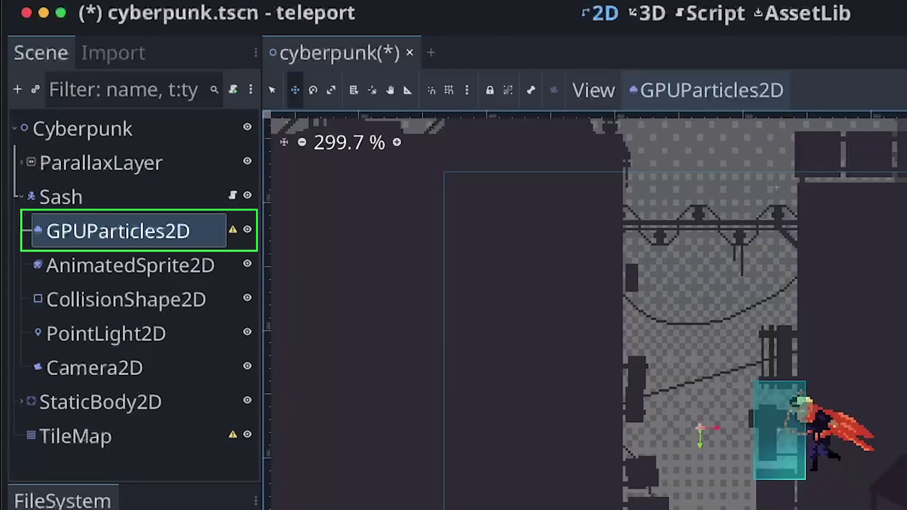
- Rename the GPUParticles2D node as DashParticles
{"action": "left_click", "coordinate": [121, 232]}
{"action": "double_click", "coordinate": [108, 233]}
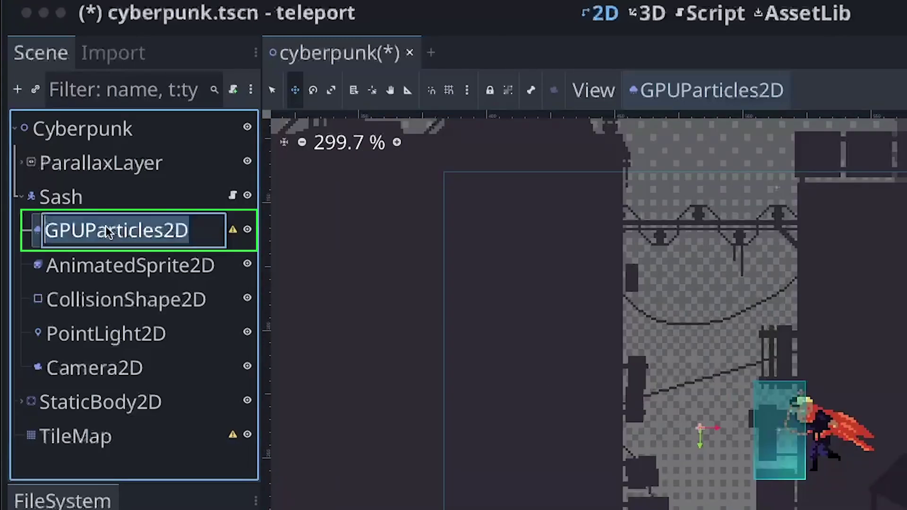
{"action": "type", "text": "DashParticles"}
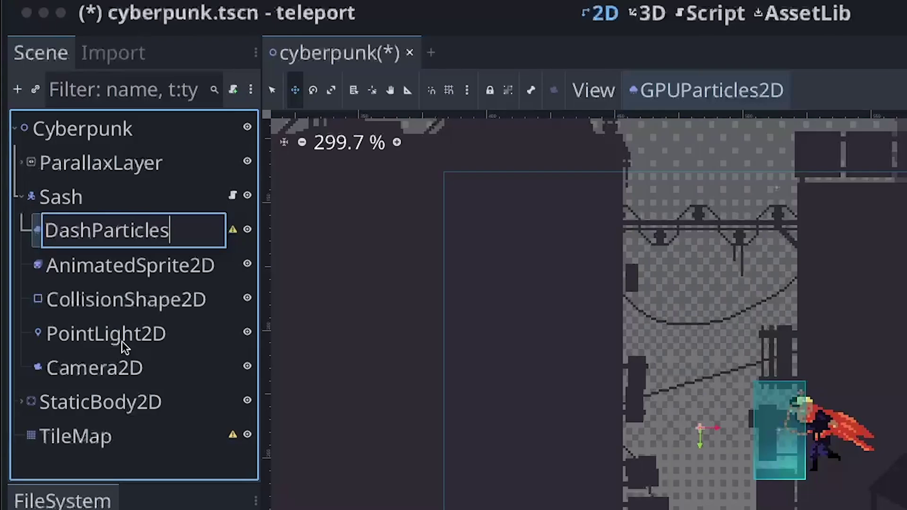
{"action": "key", "text": "Return"}
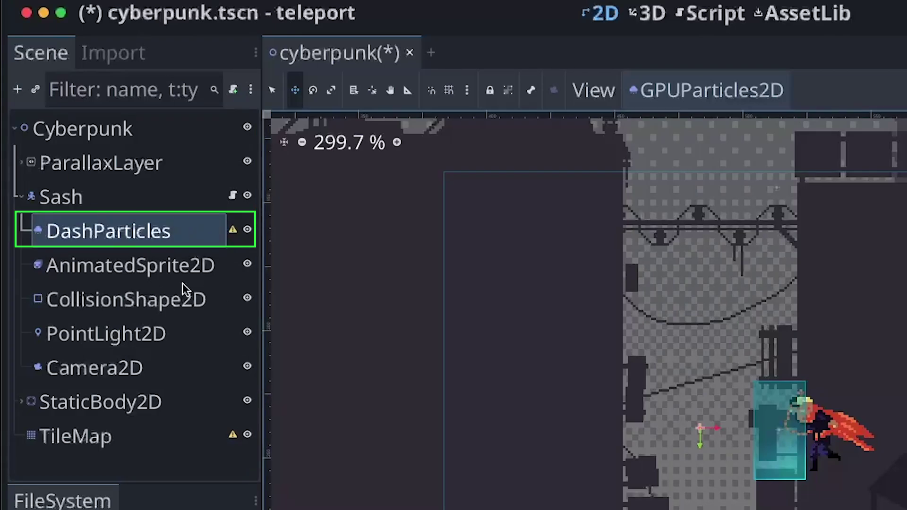
- Assign the spr_StrikerRun_strip.png sprite sheet as the texture of the DashParticles node
{"action": "left_click", "coordinate": [71, 262]}
{"action": "left_click", "coordinate": [92, 232]}
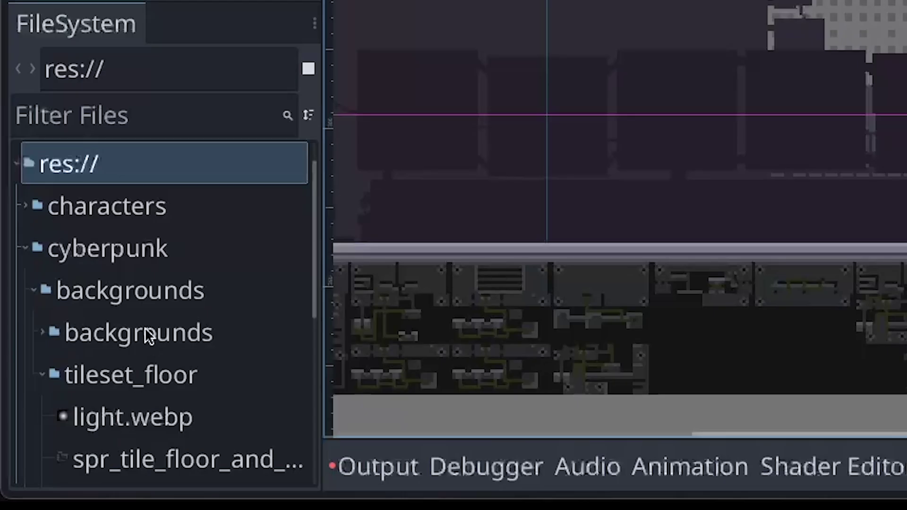
{"action": "scroll", "coordinate": [67, 435], "scroll_direction": "down", "scroll_amount": 2}
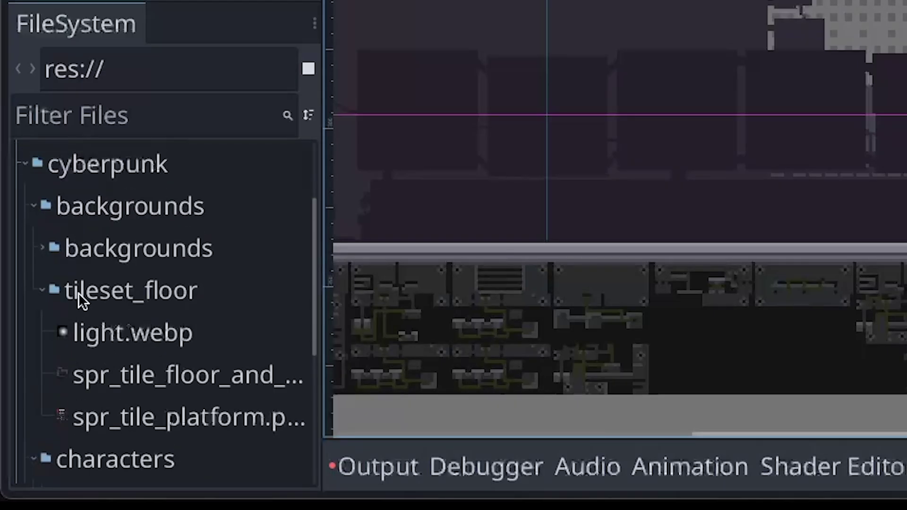
{"action": "scroll", "coordinate": [78, 293], "scroll_direction": "down", "scroll_amount": 3}
{"action": "scroll", "coordinate": [113, 404], "scroll_direction": "down", "scroll_amount": 3}
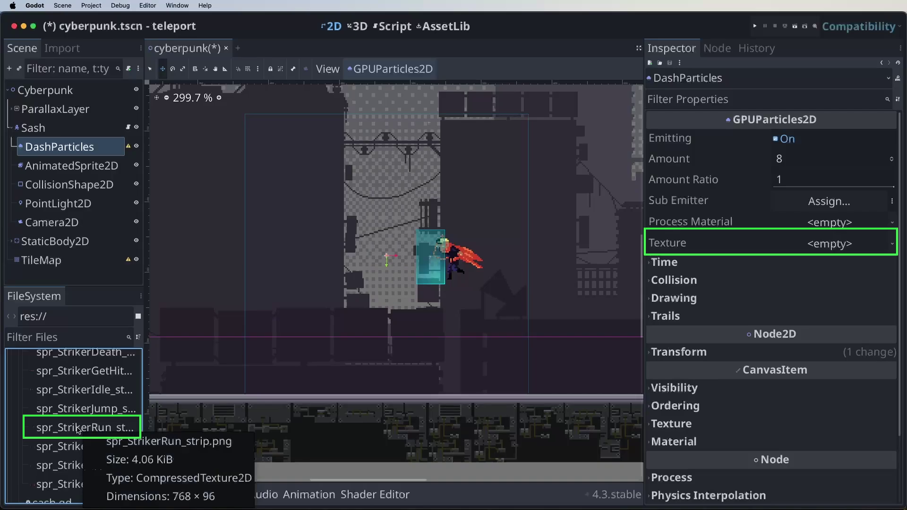
{"action": "left_click_drag", "start_coordinate": [85, 427], "coordinate": [784, 240]}
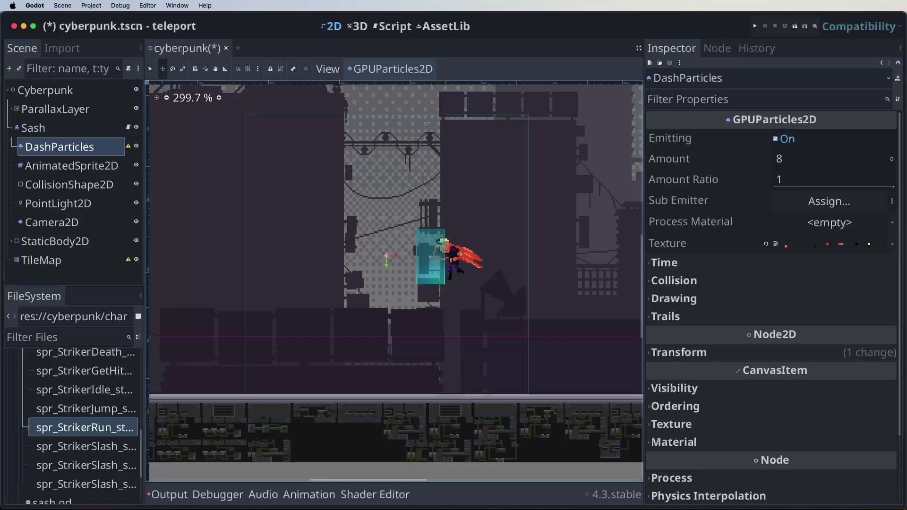
- Expand the canvas item texture settings of DashParticles and give the node a new ParticleProcessMaterial as its process material
{"action": "left_click", "coordinate": [671, 424]}
{"action": "scroll", "coordinate": [675, 282], "scroll_direction": "down", "scroll_amount": 3}
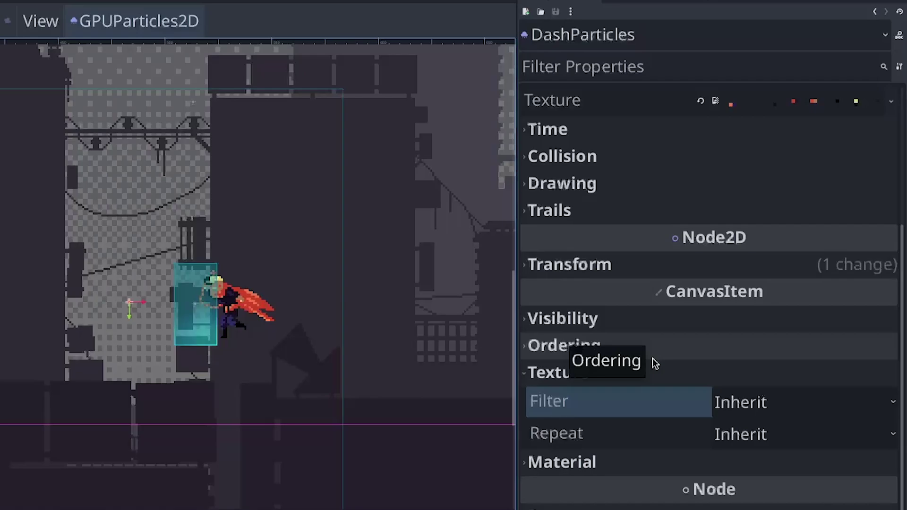
{"action": "scroll", "coordinate": [787, 404], "scroll_direction": "up", "scroll_amount": 5}
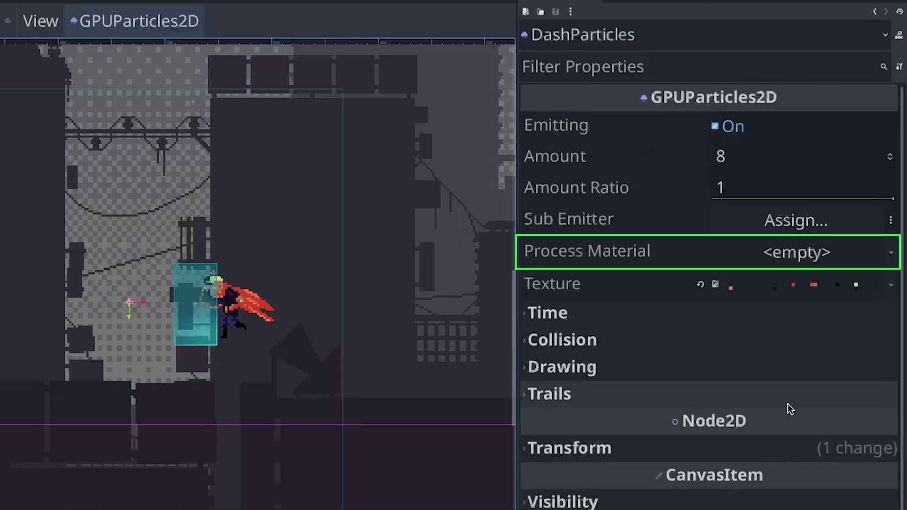
{"action": "left_click", "coordinate": [797, 254]}
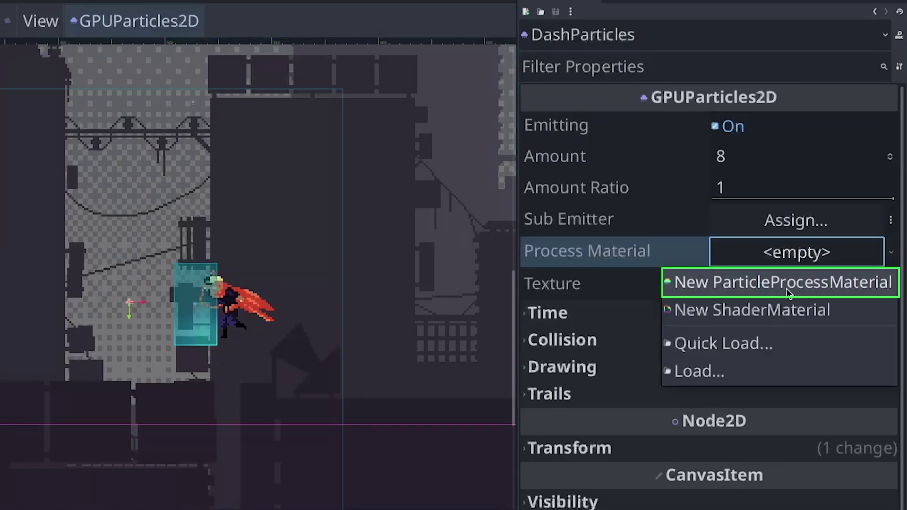
{"action": "left_click", "coordinate": [752, 286]}
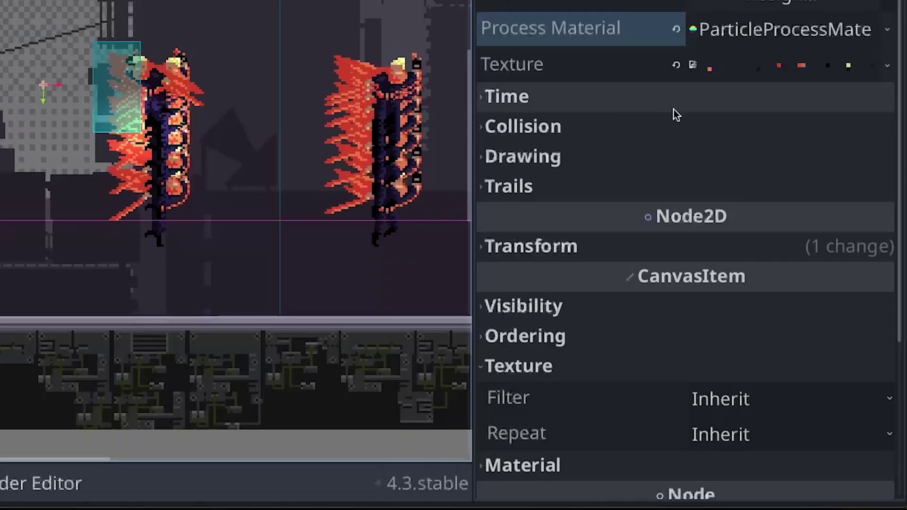
- Assign a new CanvasItemMaterial as the canvas item material of DashParticles
{"action": "scroll", "coordinate": [764, 274], "scroll_direction": "down", "scroll_amount": 5}
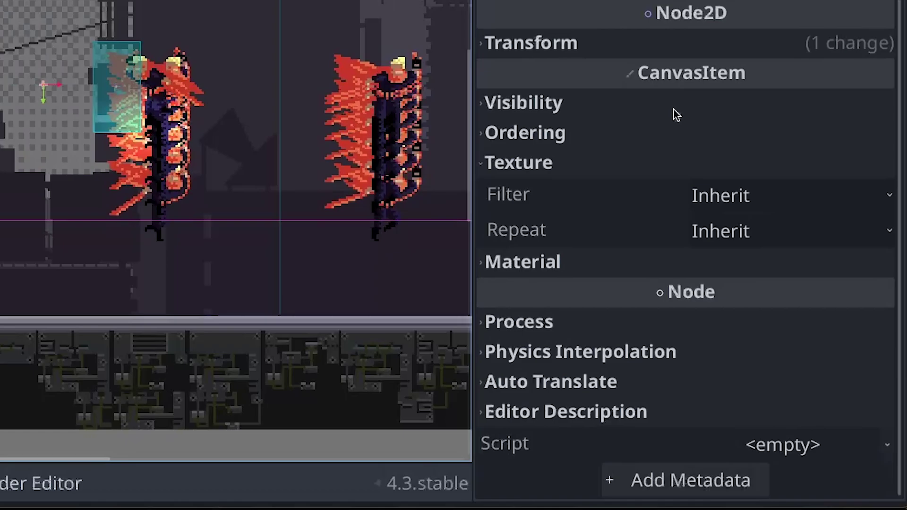
{"action": "left_click", "coordinate": [494, 261]}
{"action": "scroll", "coordinate": [557, 261], "scroll_direction": "down", "scroll_amount": 2}
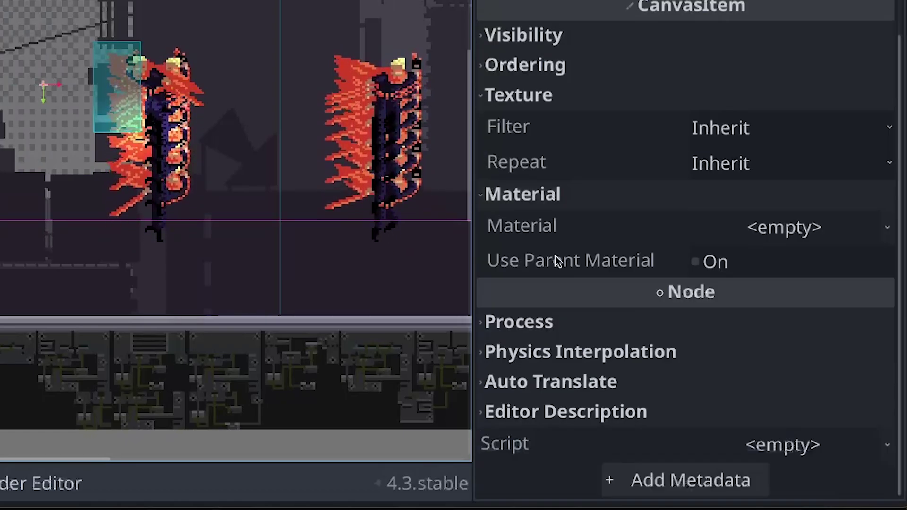
{"action": "left_click", "coordinate": [870, 236]}
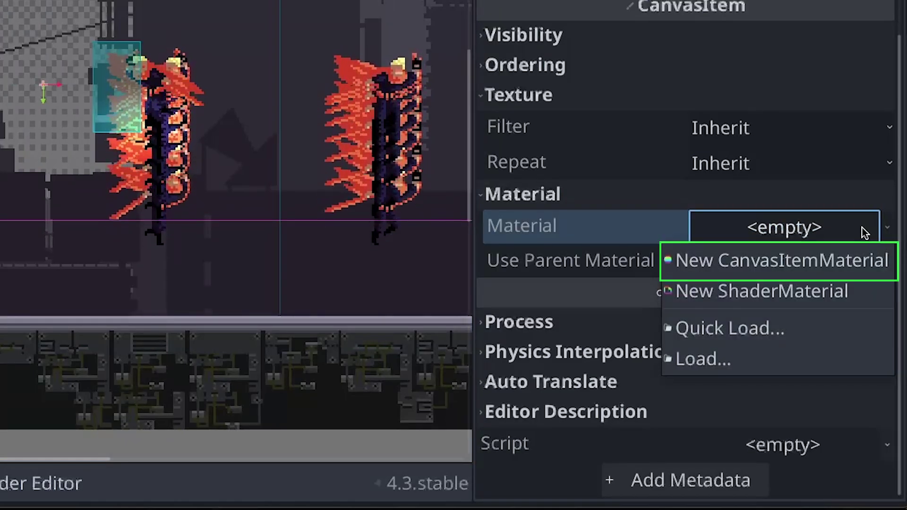
{"action": "left_click", "coordinate": [812, 264]}
- Open the CanvasItemMaterial's properties and enable Particles Animation
{"action": "left_click", "coordinate": [793, 229]}
{"action": "scroll", "coordinate": [789, 229], "scroll_direction": "down", "scroll_amount": 5}
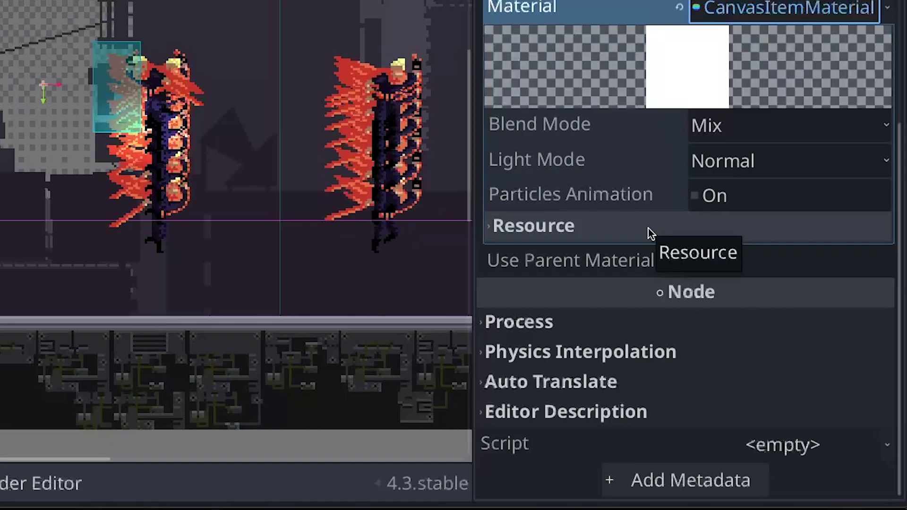
{"action": "left_click", "coordinate": [698, 195]}
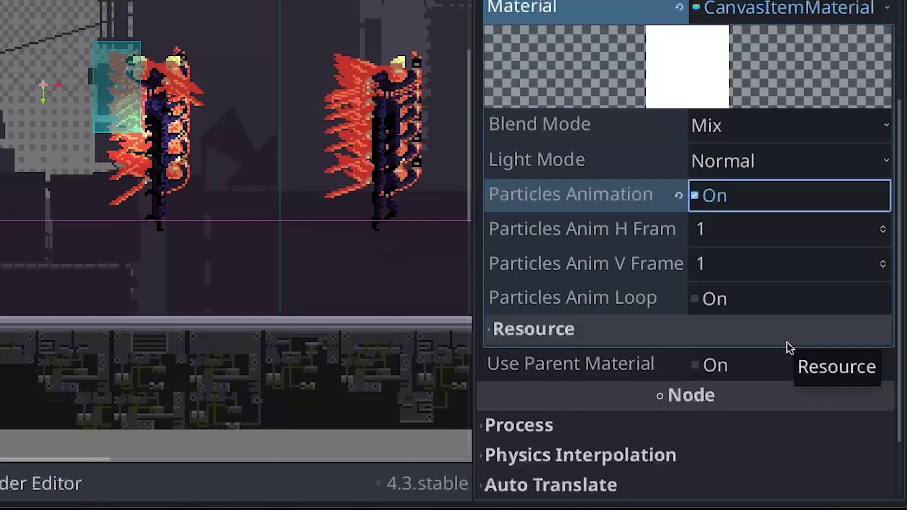
- Set the material's horizontal particle animation frames to 8
{"action": "scroll", "coordinate": [807, 322], "scroll_direction": "down", "scroll_amount": 1}
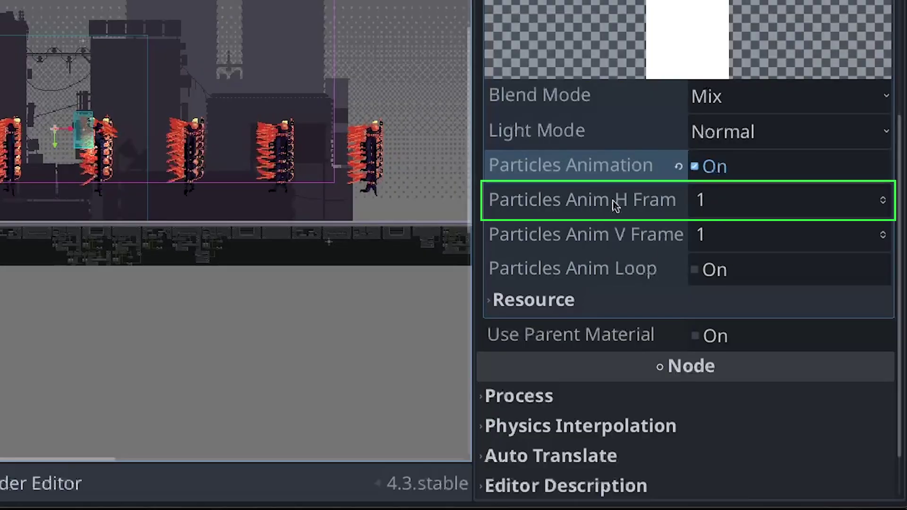
{"action": "left_click", "coordinate": [882, 198]}
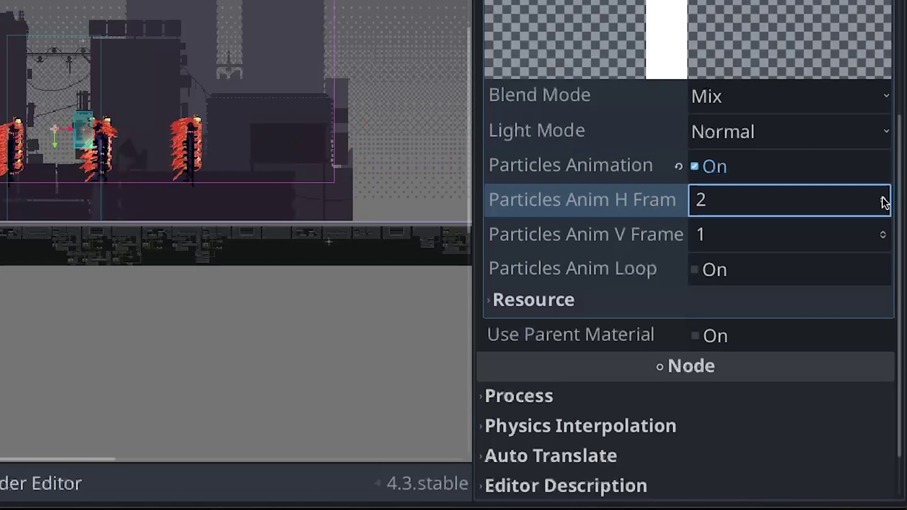
{"action": "left_click", "coordinate": [882, 198]}
{"action": "left_click", "coordinate": [882, 198]}
{"action": "left_click", "coordinate": [882, 199]}
{"action": "left_click", "coordinate": [882, 199]}
{"action": "left_click", "coordinate": [882, 198]}
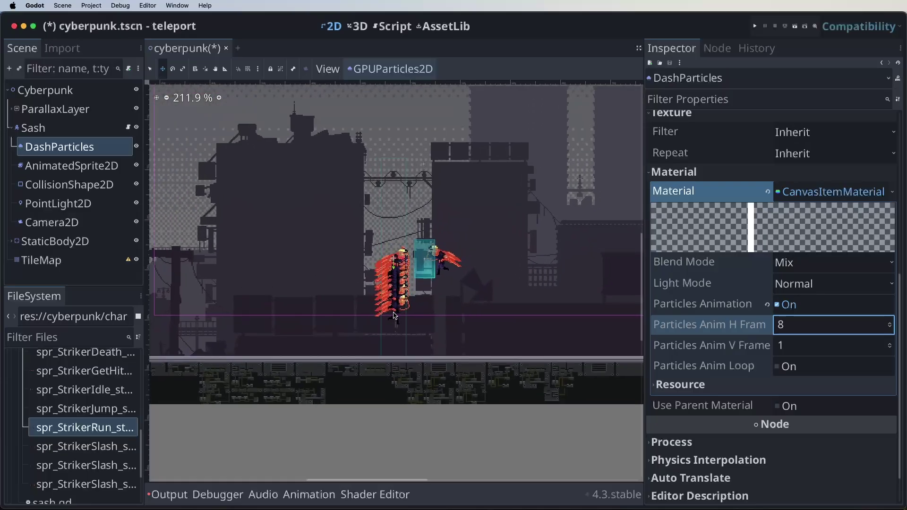
- Set the particle amount of DashParticles to 1
{"action": "scroll", "coordinate": [284, 241], "scroll_direction": "up", "scroll_amount": 5}
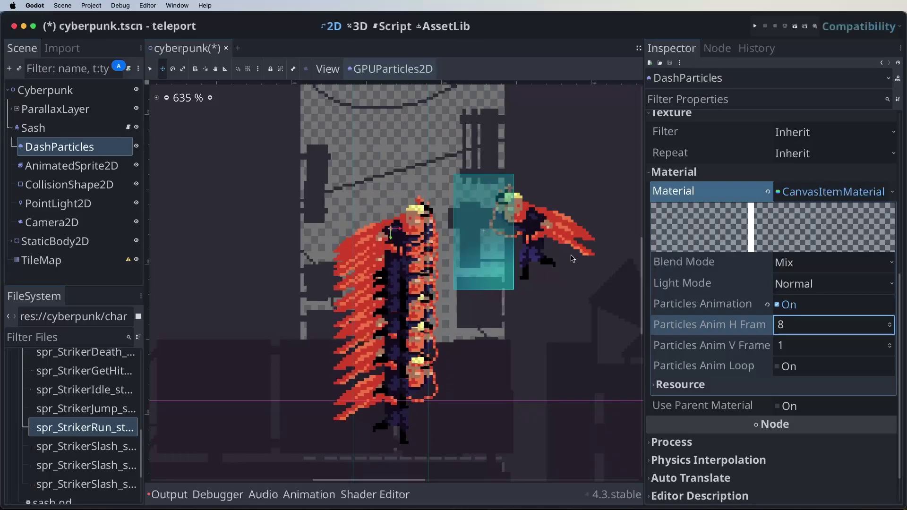
{"action": "scroll", "coordinate": [775, 284], "scroll_direction": "up", "scroll_amount": 6}
{"action": "left_click", "coordinate": [803, 160]}
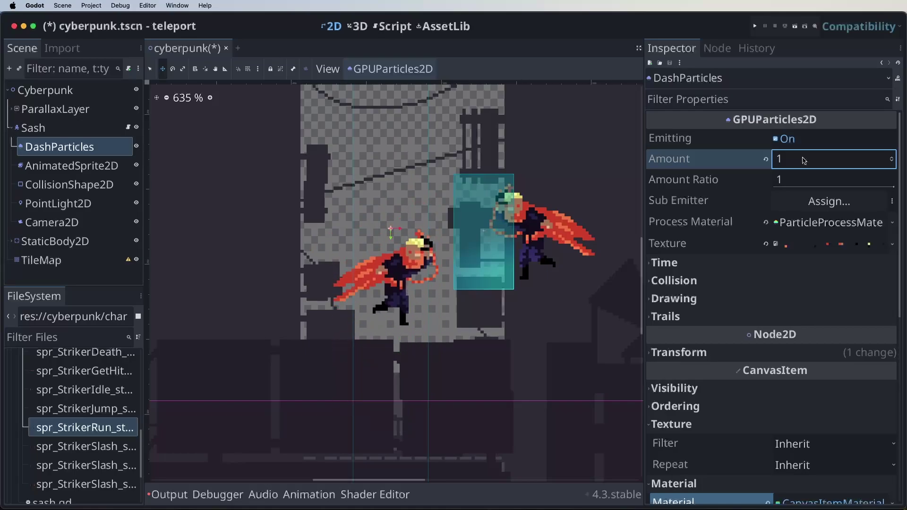
- Enable Particles Anim Loop on the CanvasItemMaterial of DashParticles
{"action": "scroll", "coordinate": [798, 236], "scroll_direction": "down", "scroll_amount": 8}
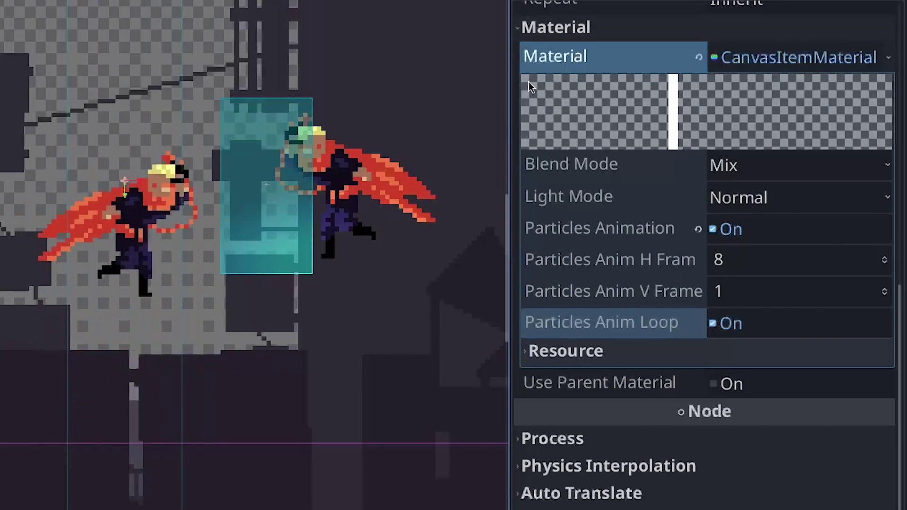
- Set the animation speed minimum and maximum to 1 in the process material's Display settings for DashParticles
{"action": "scroll", "coordinate": [666, 188], "scroll_direction": "up", "scroll_amount": 10}
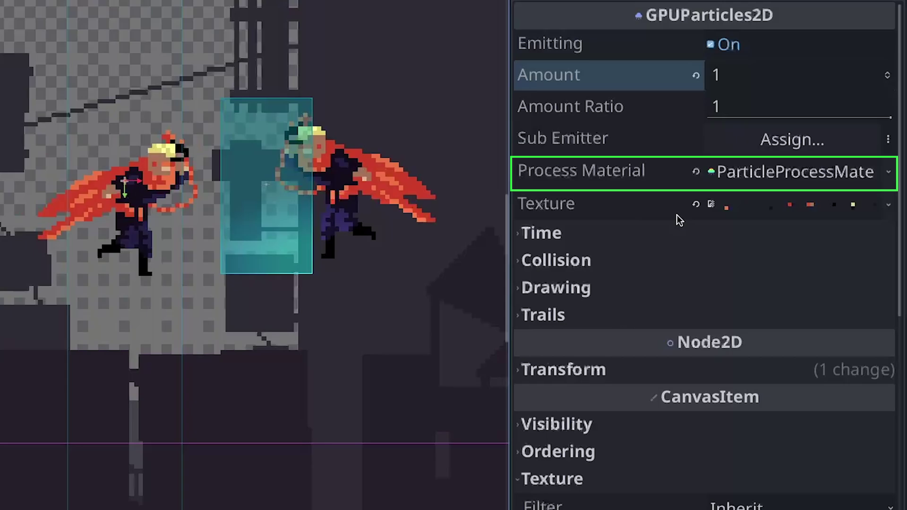
{"action": "left_click", "coordinate": [797, 175]}
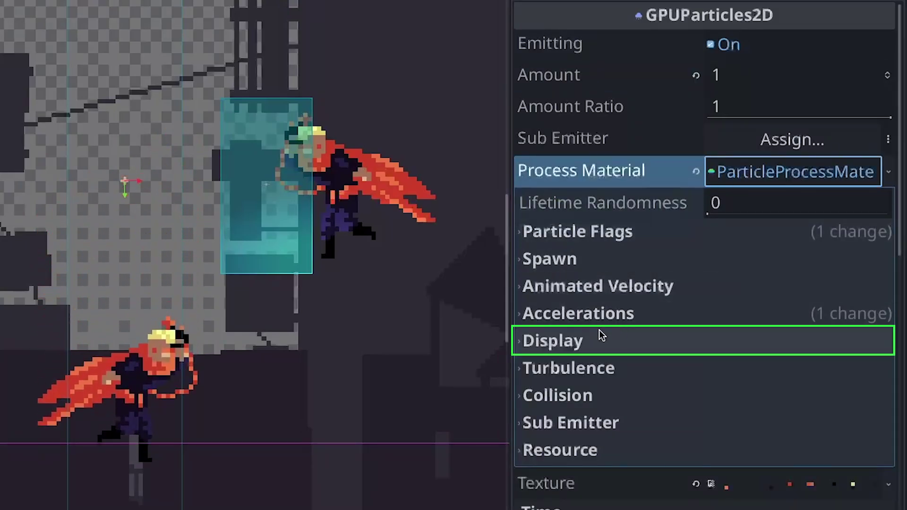
{"action": "left_click", "coordinate": [565, 342]}
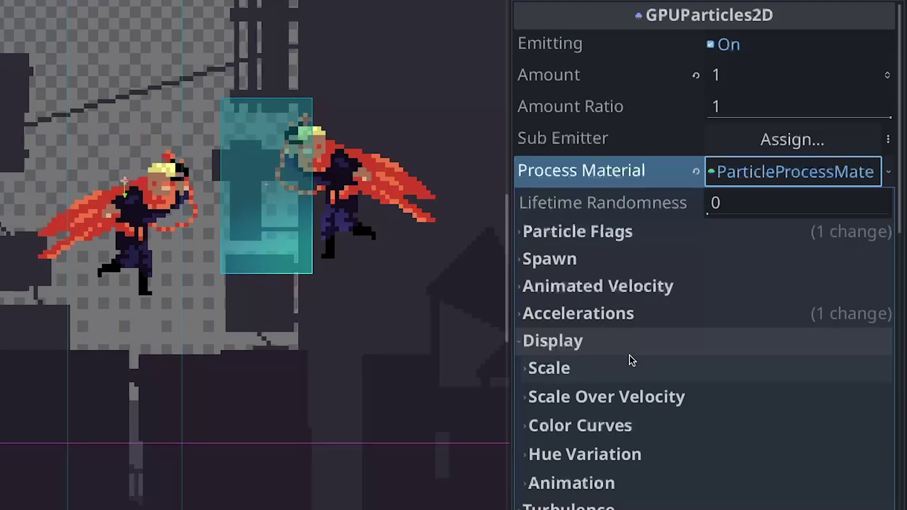
{"action": "scroll", "coordinate": [633, 355], "scroll_direction": "down", "scroll_amount": 2}
{"action": "left_click", "coordinate": [586, 380]}
{"action": "scroll", "coordinate": [587, 384], "scroll_direction": "down", "scroll_amount": 3}
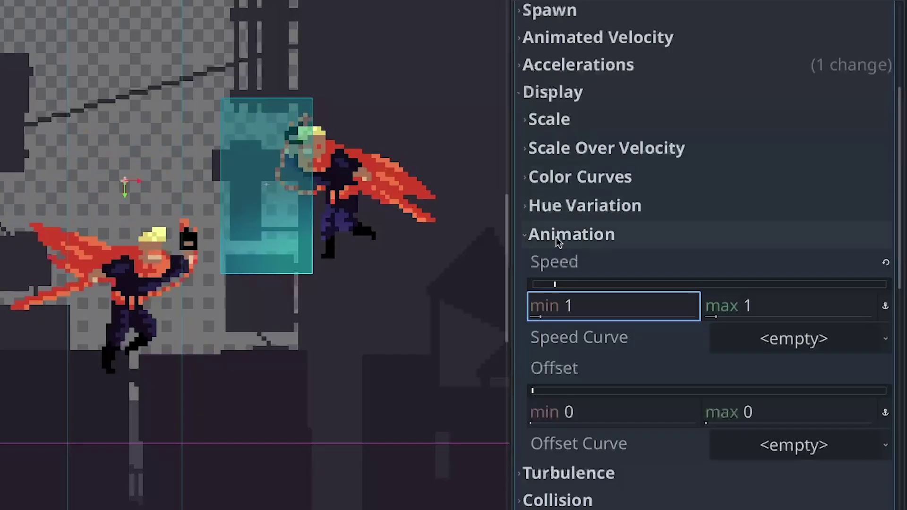
- Expand the particles' Time properties and turn off Particles Anim Loop on the CanvasItemMaterial
{"action": "scroll", "coordinate": [768, 269], "scroll_direction": "down", "scroll_amount": 5}
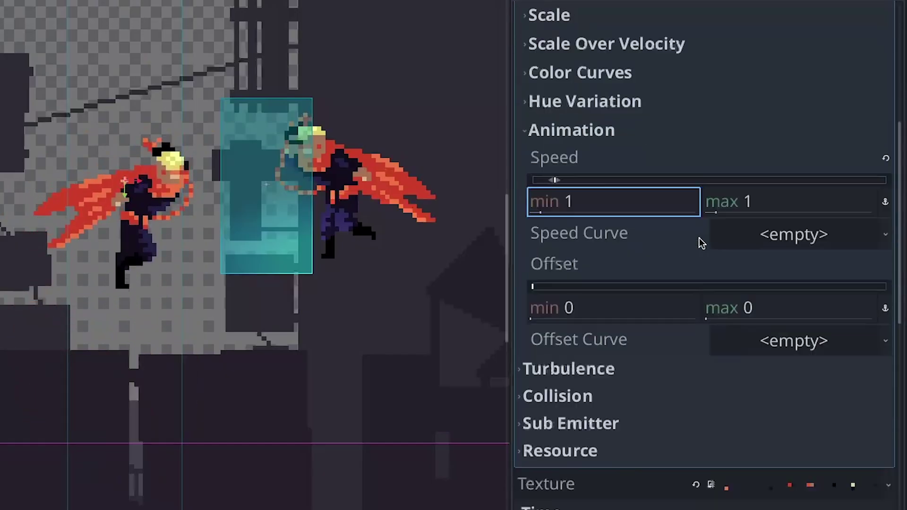
{"action": "scroll", "coordinate": [701, 243], "scroll_direction": "down", "scroll_amount": 3}
{"action": "left_click", "coordinate": [584, 277]}
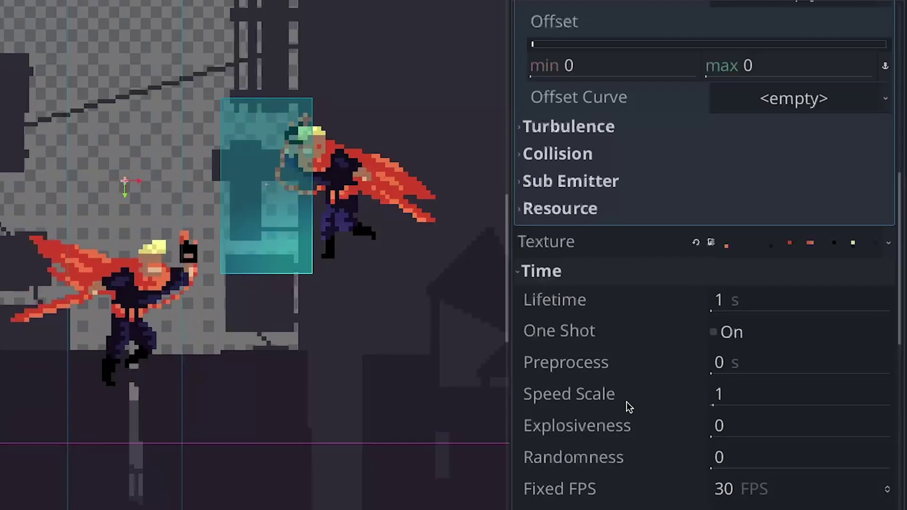
{"action": "scroll", "coordinate": [720, 375], "scroll_direction": "down", "scroll_amount": 15}
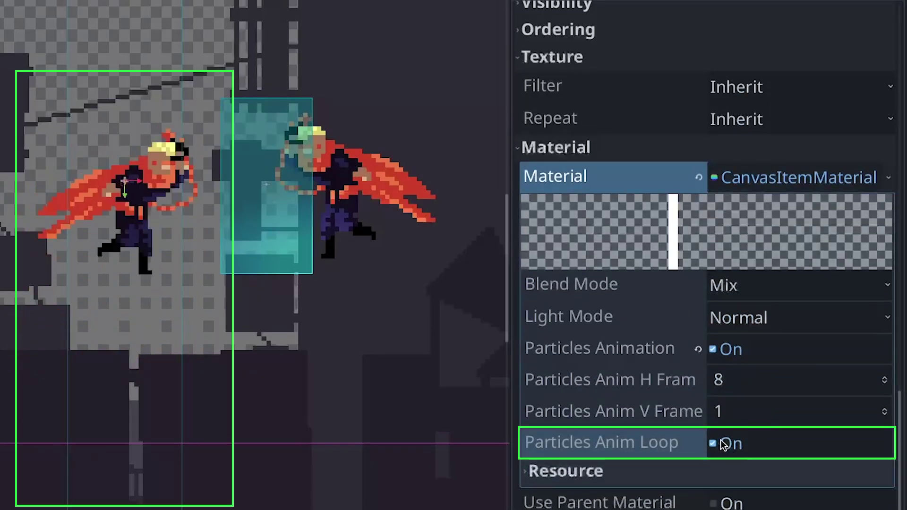
{"action": "left_click", "coordinate": [713, 443]}
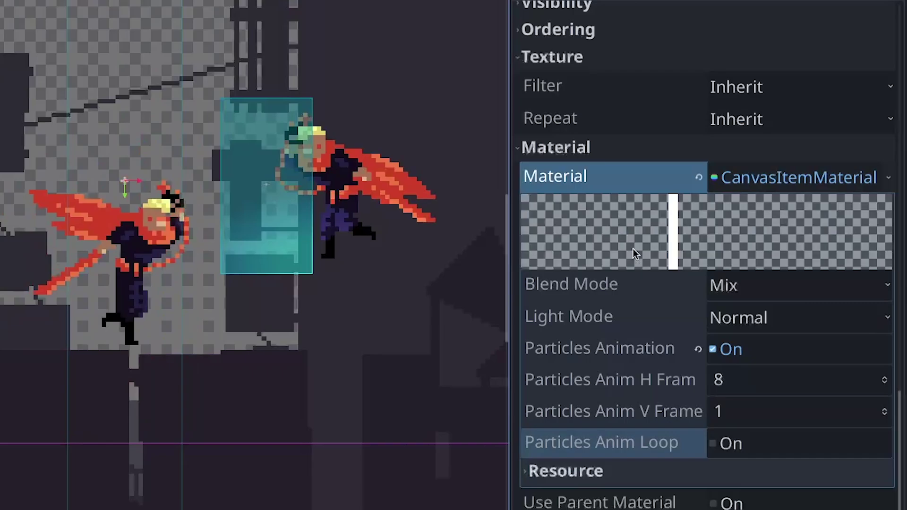
- Set the process material's animation speed to 2 for both minimum and maximum
{"action": "scroll", "coordinate": [803, 362], "scroll_direction": "up", "scroll_amount": 10}
{"action": "scroll", "coordinate": [750, 382], "scroll_direction": "up", "scroll_amount": 10}
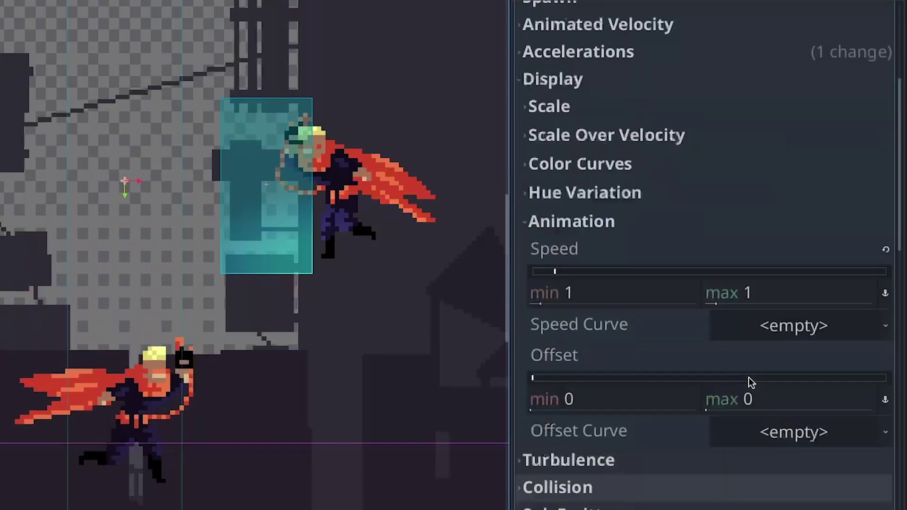
{"action": "left_click", "coordinate": [607, 293]}
{"action": "type", "text": "2"}
{"action": "key", "text": "Return"}
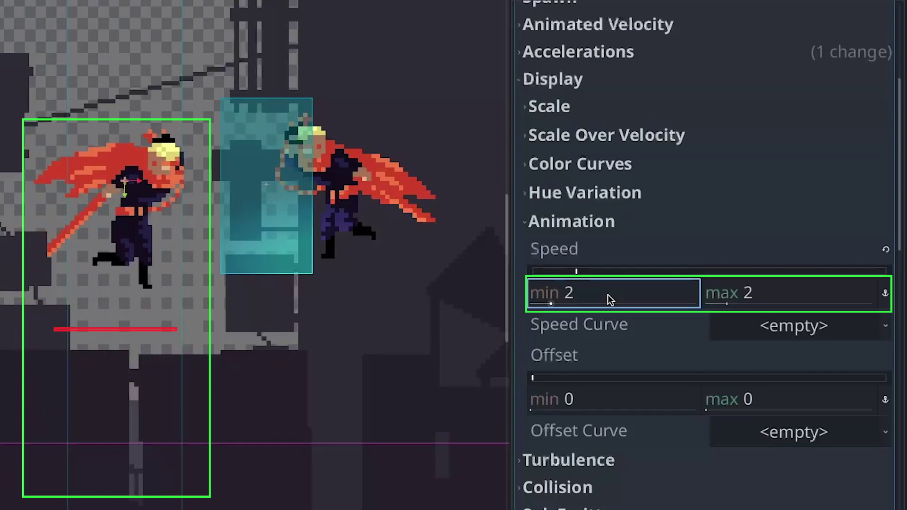
- Try Particles Anim Loop on the CanvasItemMaterial by enabling it and disabling it again
{"action": "scroll", "coordinate": [607, 293], "scroll_direction": "down", "scroll_amount": 15}
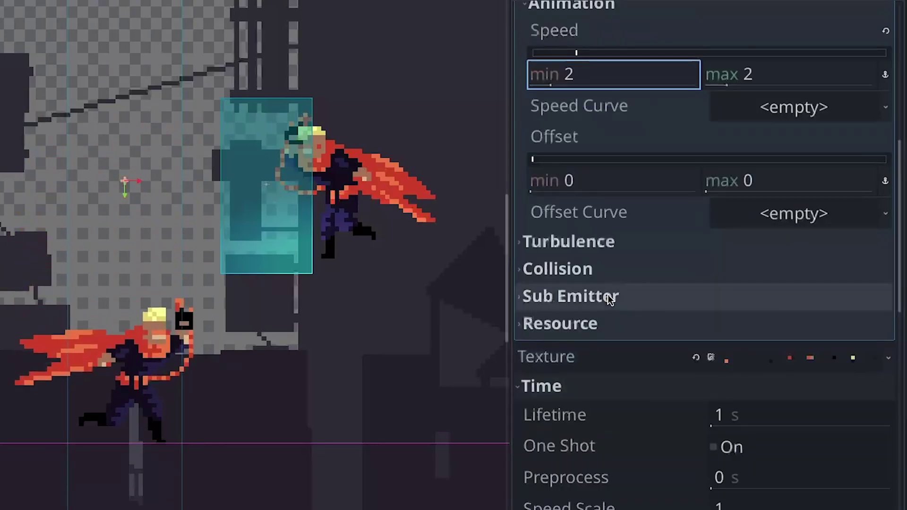
{"action": "scroll", "coordinate": [608, 295], "scroll_direction": "down", "scroll_amount": 10}
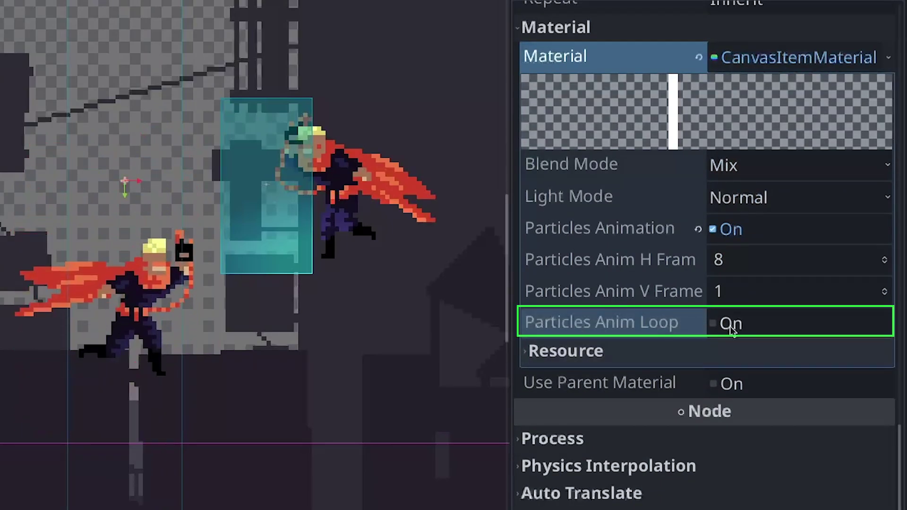
{"action": "left_click", "coordinate": [713, 324]}
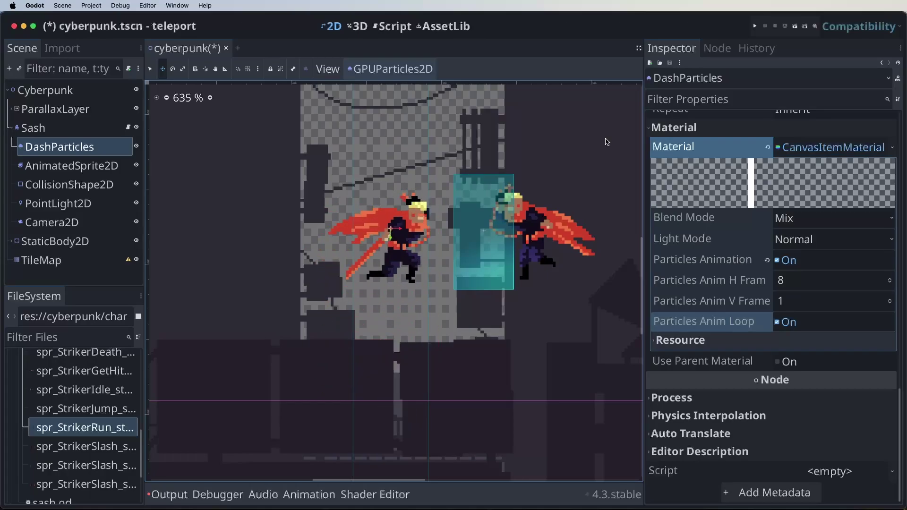
{"action": "left_click", "coordinate": [777, 322]}
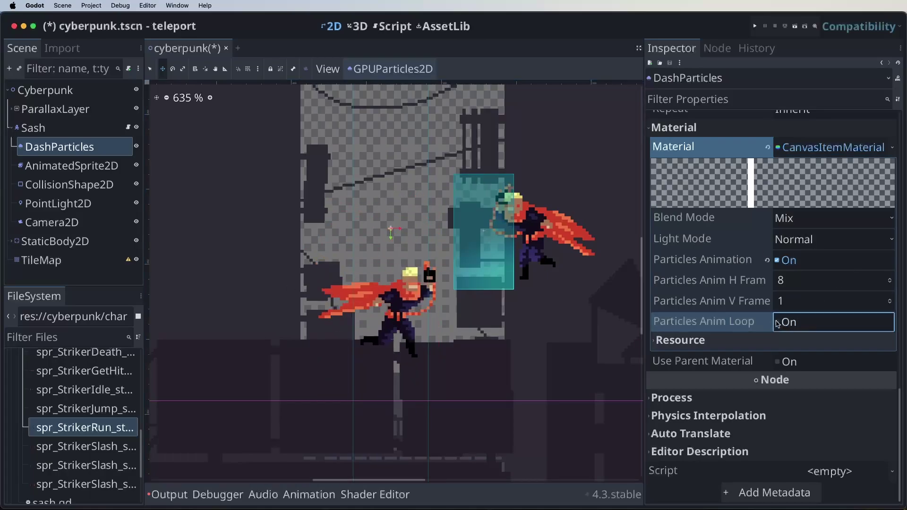
- Try a particle lifetime of 3 seconds and return the lifetime to 1 second
{"action": "scroll", "coordinate": [777, 322], "scroll_direction": "up", "scroll_amount": 10}
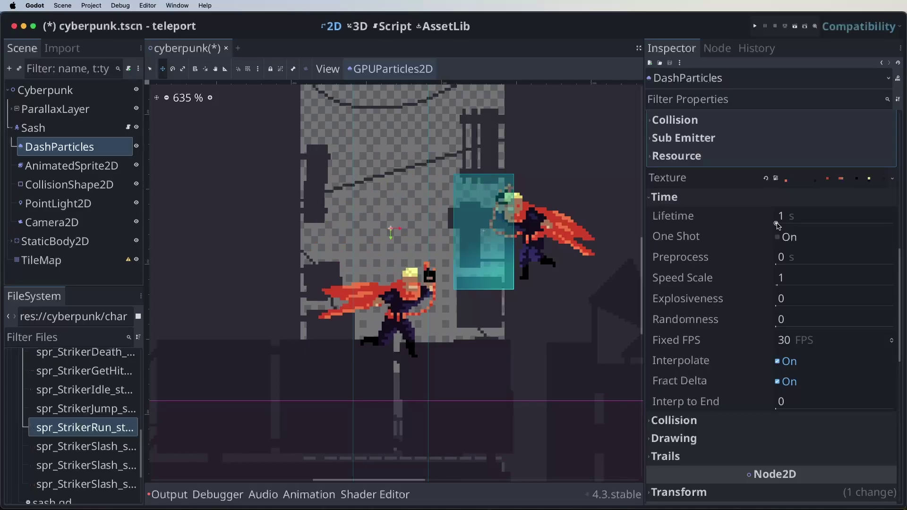
{"action": "left_click", "coordinate": [791, 215]}
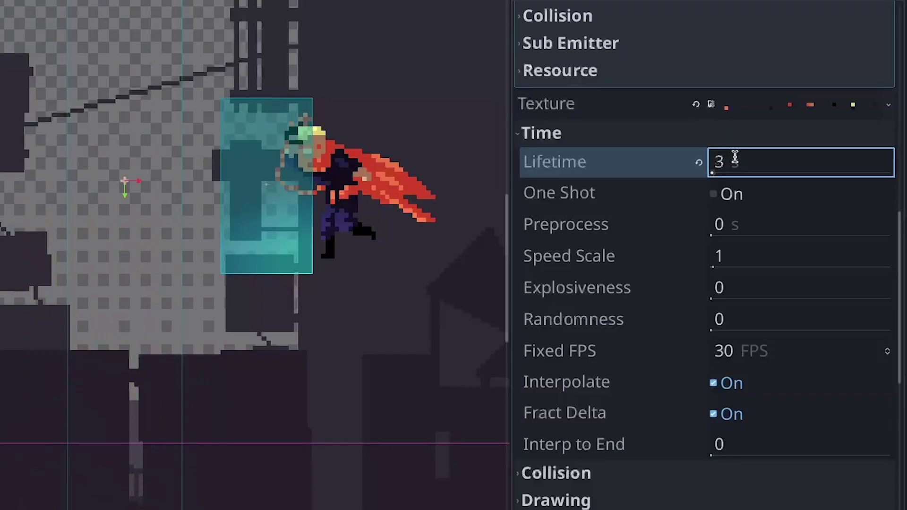
{"action": "double_click", "coordinate": [792, 212]}
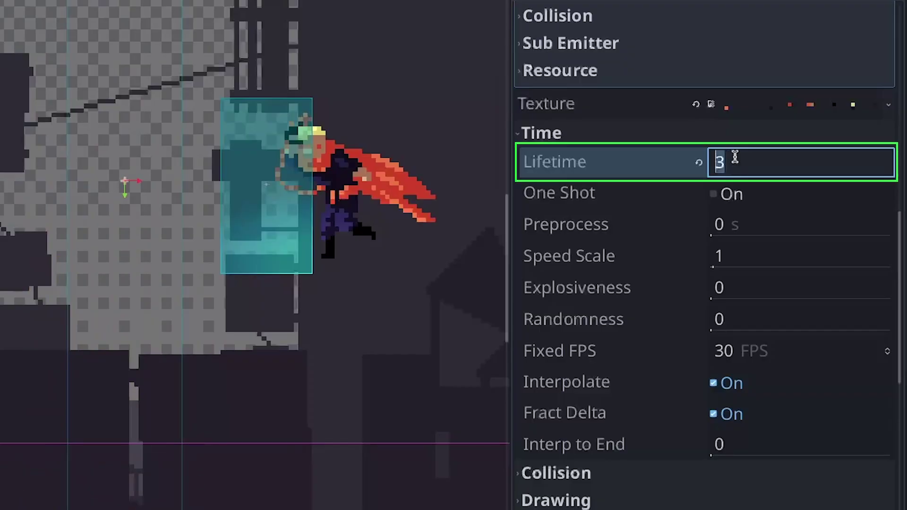
{"action": "type", "text": "1"}
{"action": "key", "text": "Return"}
{"action": "scroll", "coordinate": [780, 282], "scroll_direction": "down", "scroll_amount": 1}
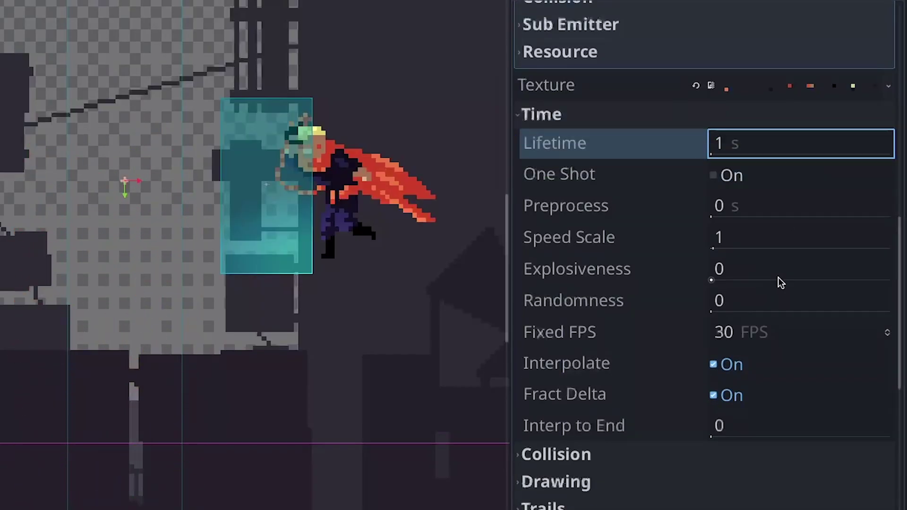
- Set both the minimum and maximum animation speed of the process material back to 1
{"action": "scroll", "coordinate": [782, 293], "scroll_direction": "up", "scroll_amount": 18}
{"action": "scroll", "coordinate": [784, 304], "scroll_direction": "down", "scroll_amount": 1}
{"action": "left_click", "coordinate": [632, 191]}
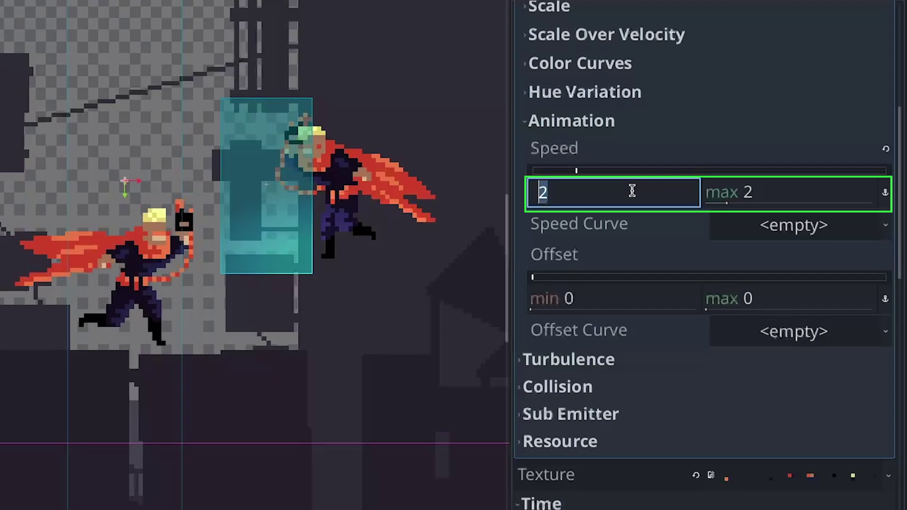
{"action": "left_click", "coordinate": [801, 197]}
{"action": "type", "text": "1"}
{"action": "key", "text": "Return"}
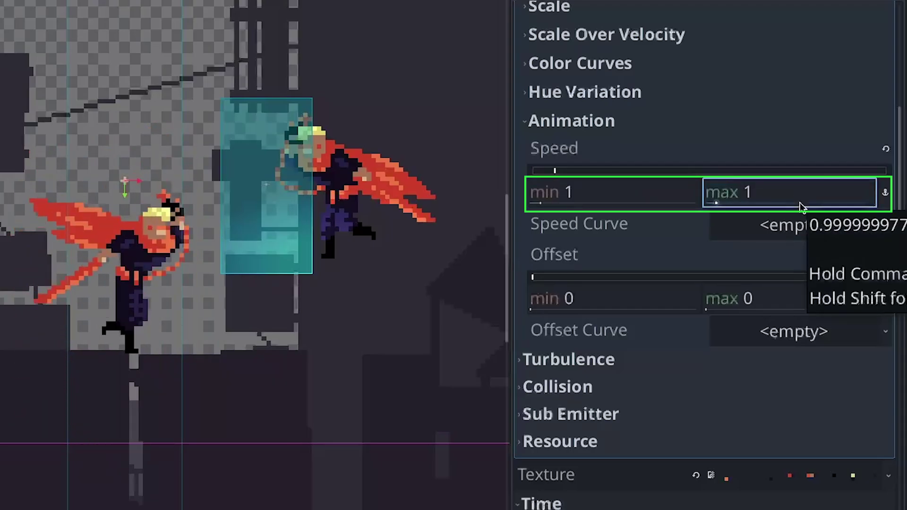
- Convert the CanvasItemMaterial of DashParticles to a ShaderMaterial
{"action": "scroll", "coordinate": [800, 207], "scroll_direction": "down", "scroll_amount": 20}
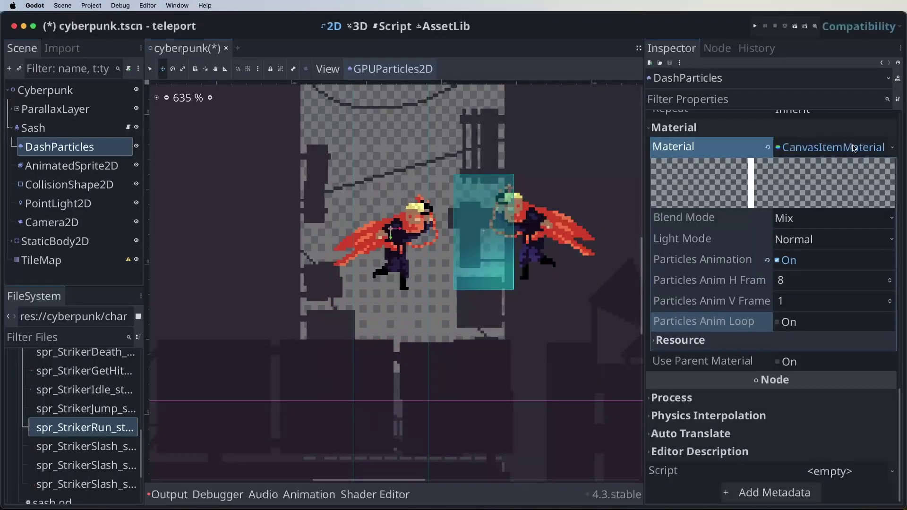
{"action": "left_click", "coordinate": [891, 148]}
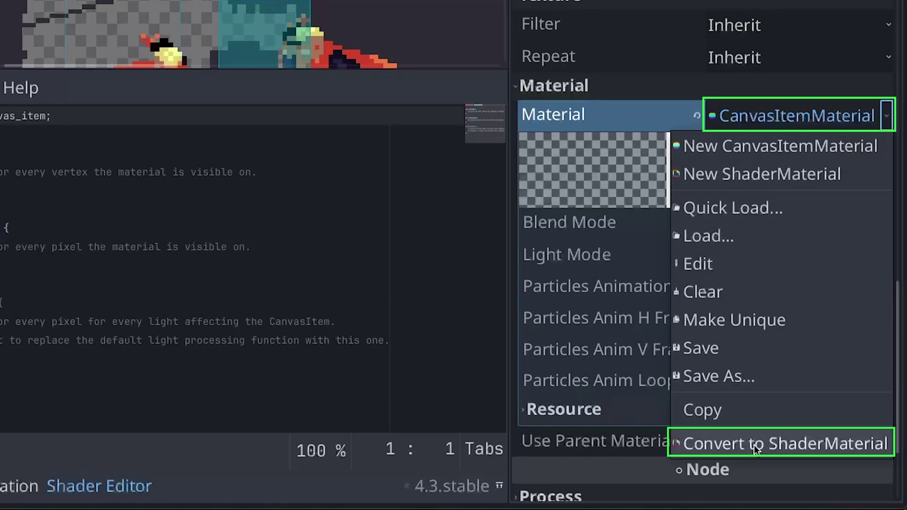
{"action": "left_click", "coordinate": [775, 441]}
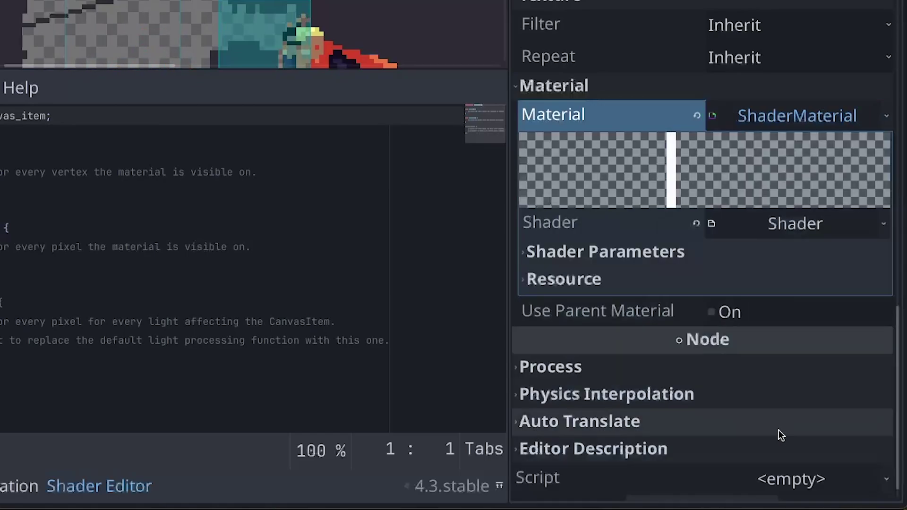
- Open the converted material's shader code and expand the ShaderMaterial's Shader Parameters
{"action": "left_click", "coordinate": [796, 228]}
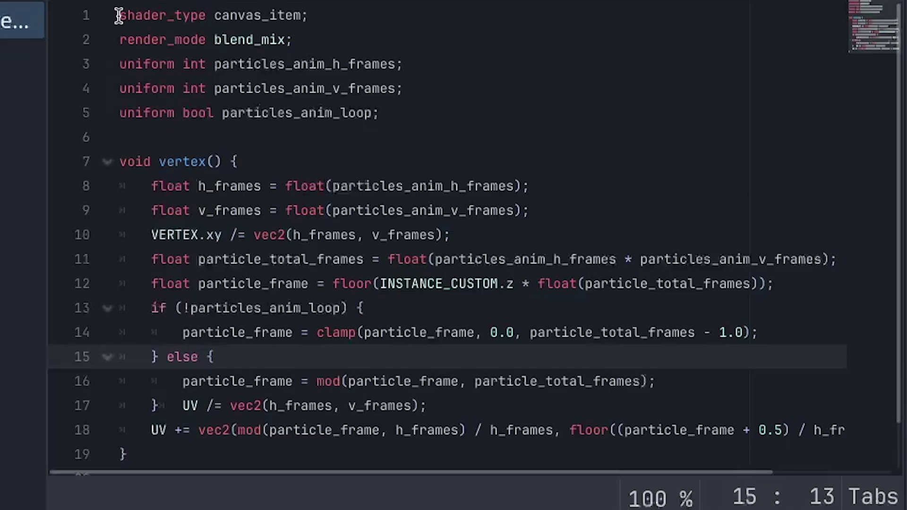
{"action": "left_click_drag", "start_coordinate": [118, 16], "coordinate": [165, 450]}
{"action": "left_click", "coordinate": [163, 451]}
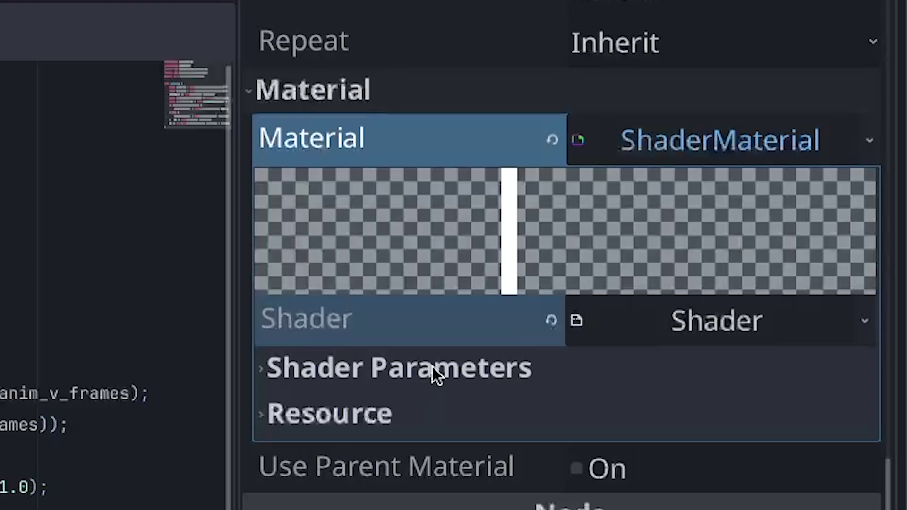
{"action": "left_click", "coordinate": [433, 372]}
{"action": "scroll", "coordinate": [563, 305], "scroll_direction": "down", "scroll_amount": 4}
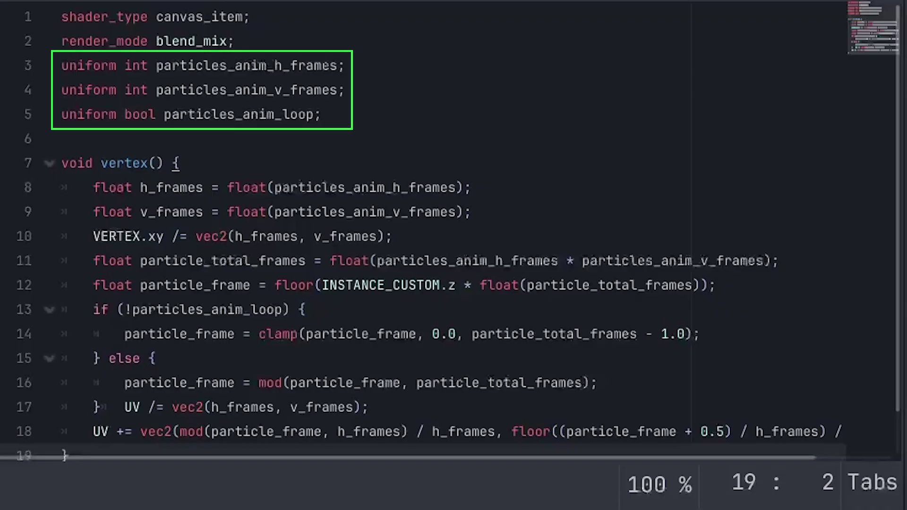
- Examine the particle_frame calculation and the particles_anim_loop condition in the shader's vertex function
{"action": "scroll", "coordinate": [627, 178], "scroll_direction": "down", "scroll_amount": 1}
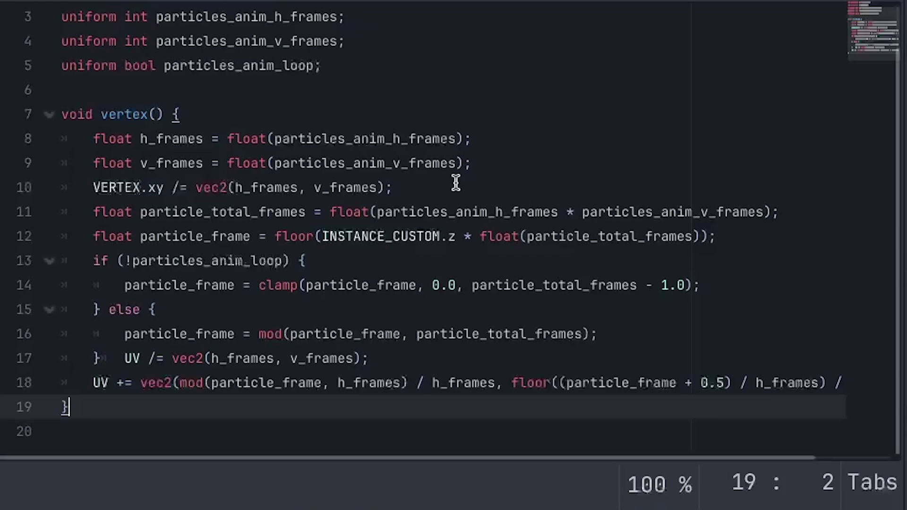
{"action": "left_click", "coordinate": [748, 236]}
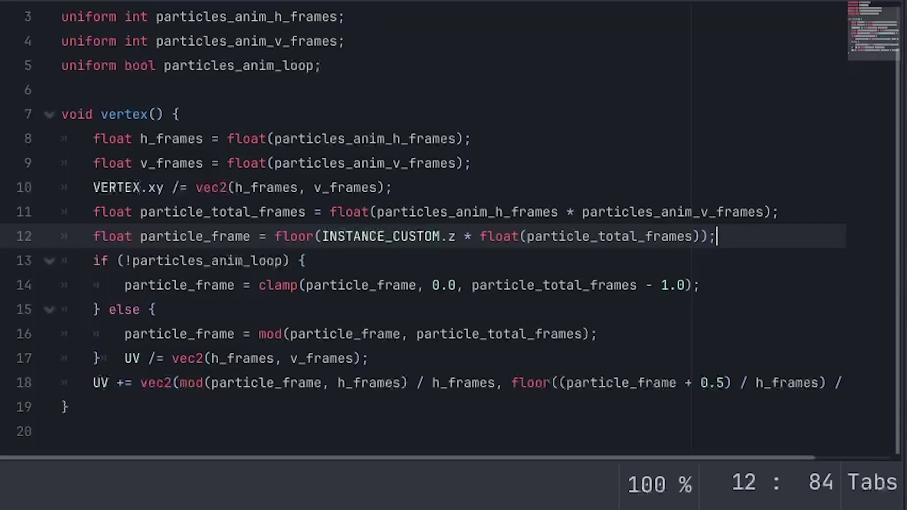
{"action": "left_click", "coordinate": [777, 261]}
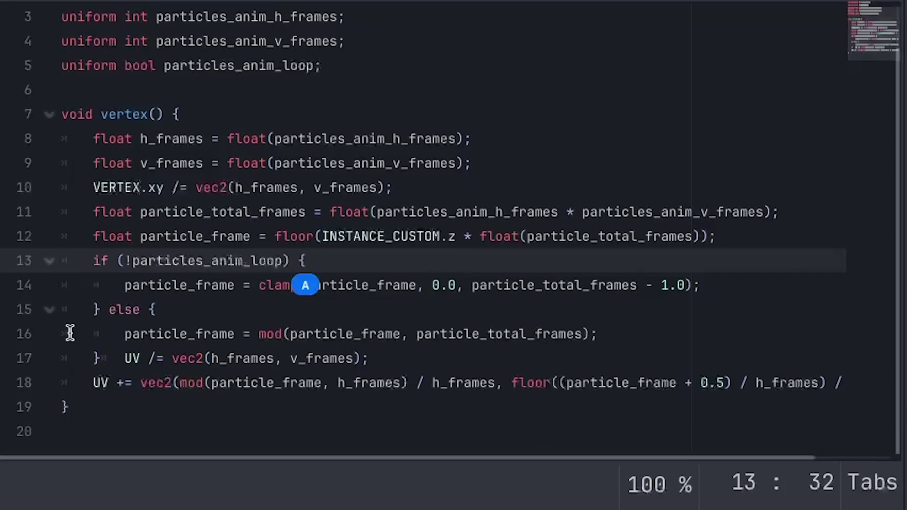
- Move the UV /= vec2(h_frames, v_frames) statement onto its own line below the else block's closing brace
{"action": "left_click", "coordinate": [125, 358]}
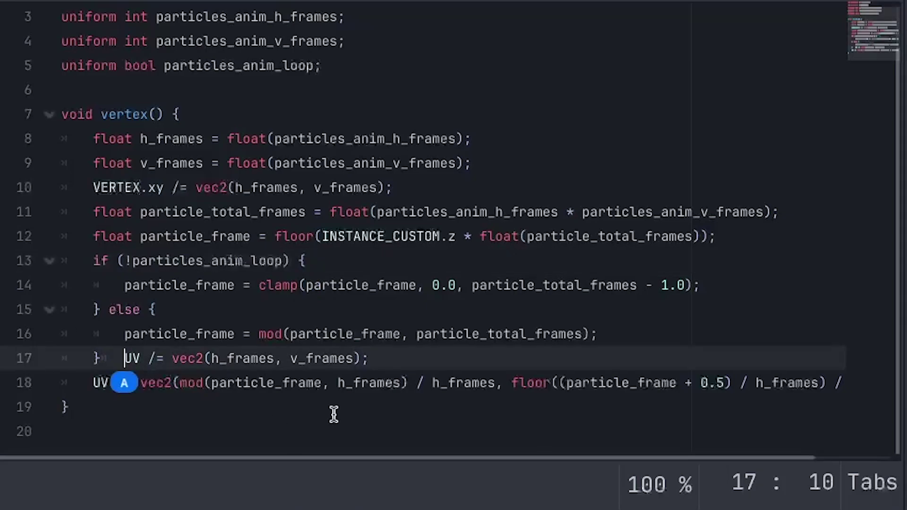
{"action": "key", "text": "Return"}
{"action": "key", "text": "End"}
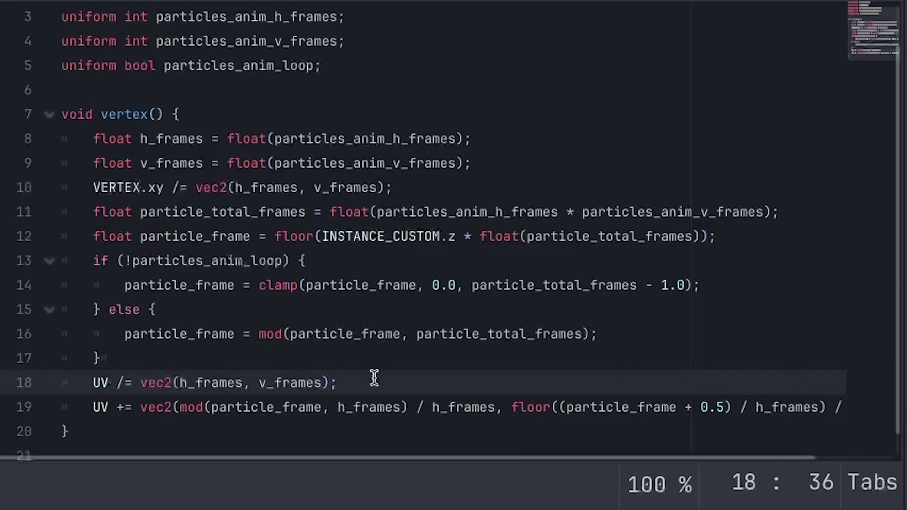
- Split the UV += vec2 statement so its mod and floor arguments each sit on a separate line
{"action": "left_click", "coordinate": [181, 406]}
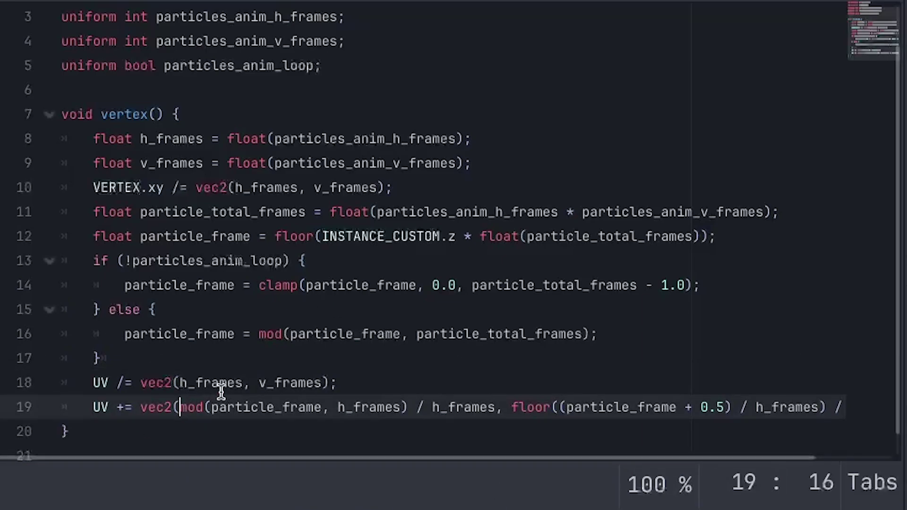
{"action": "key", "text": "Return"}
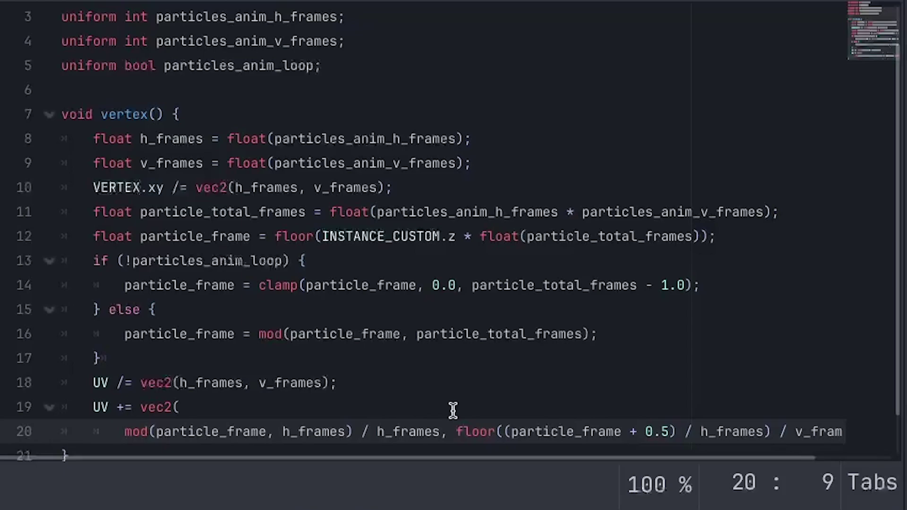
{"action": "left_click", "coordinate": [456, 431]}
{"action": "key", "text": "Return"}
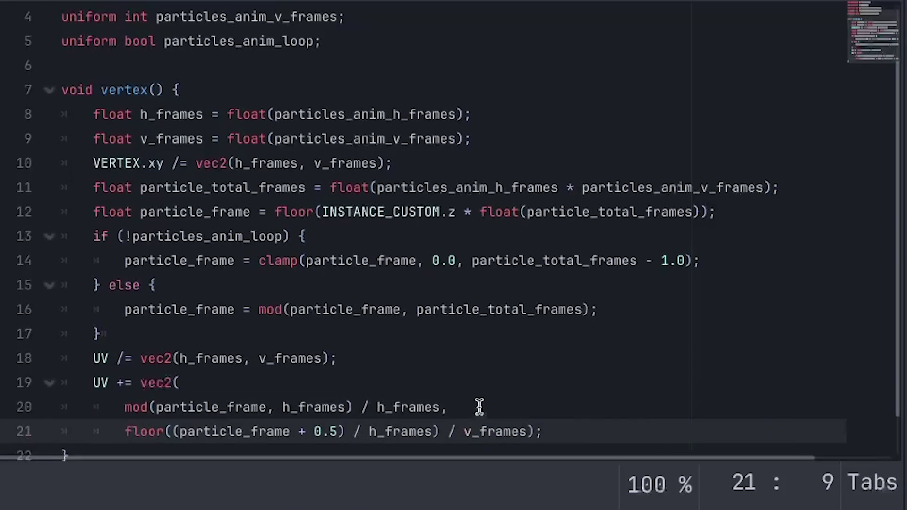
{"action": "scroll", "coordinate": [479, 407], "scroll_direction": "down", "scroll_amount": 2}
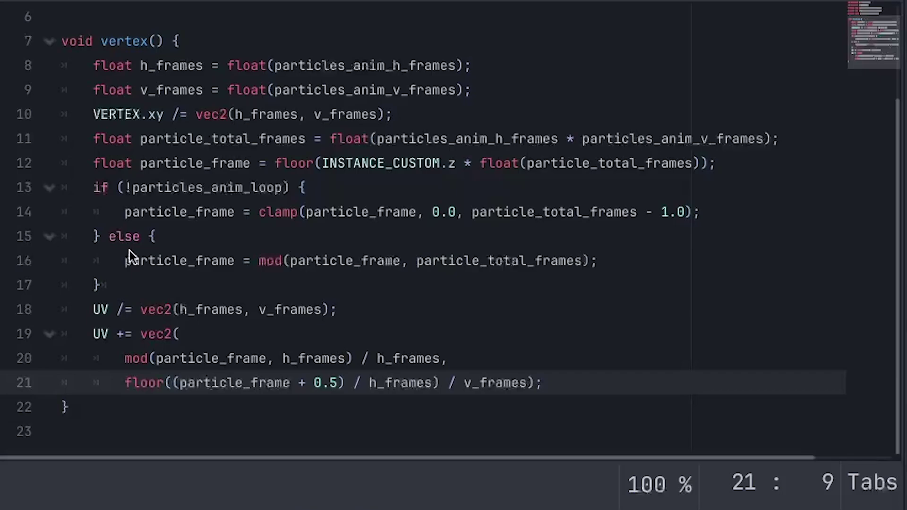
- Insert UV / before vec2(h_frames, v_frames) in the UV division statement of the vertex function
{"action": "left_click", "coordinate": [94, 309]}
{"action": "key", "text": "shift+Right"}
{"action": "key", "text": "shift+Right"}
{"action": "key", "text": "ctrl+c"}
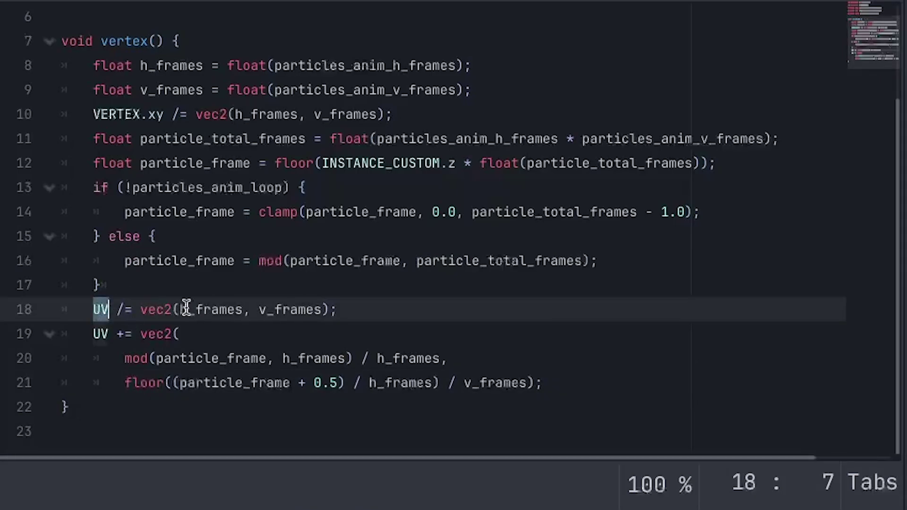
{"action": "left_click", "coordinate": [139, 309]}
{"action": "key", "text": "ctrl+v"}
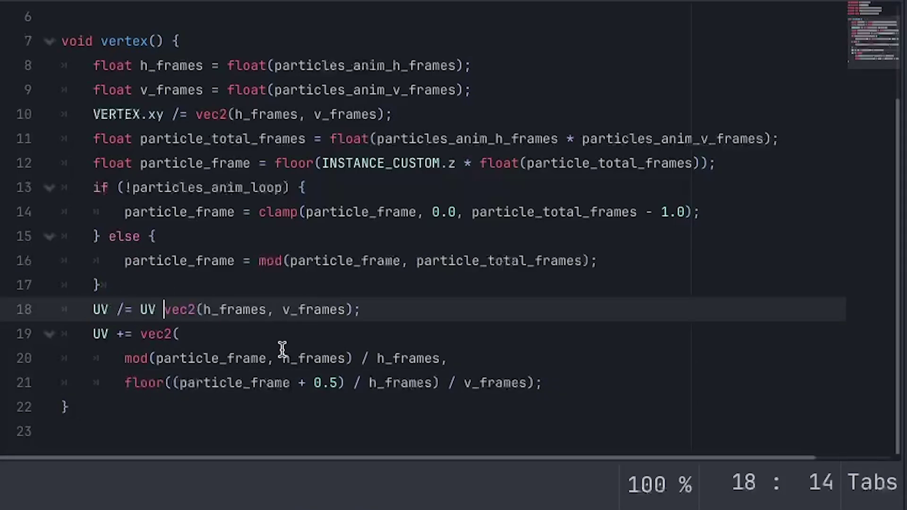
{"action": "type", "text": "/"}
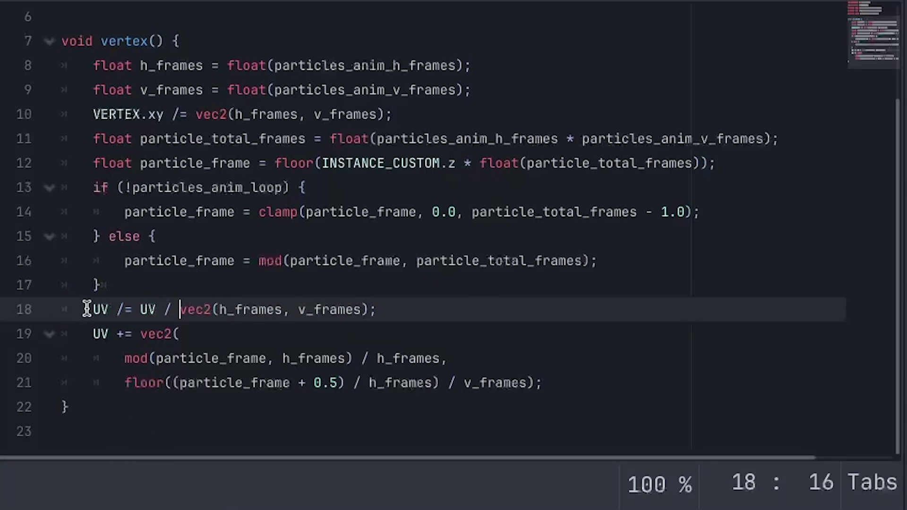
- Replace the statement's leading UV /= so that it declares vec2 scale_uv = UV / vec2(h_frames, v_frames)
{"action": "left_click_drag", "start_coordinate": [92, 309], "coordinate": [125, 310]}
{"action": "type", "text": "vec2"}
{"action": "key", "text": "Escape"}
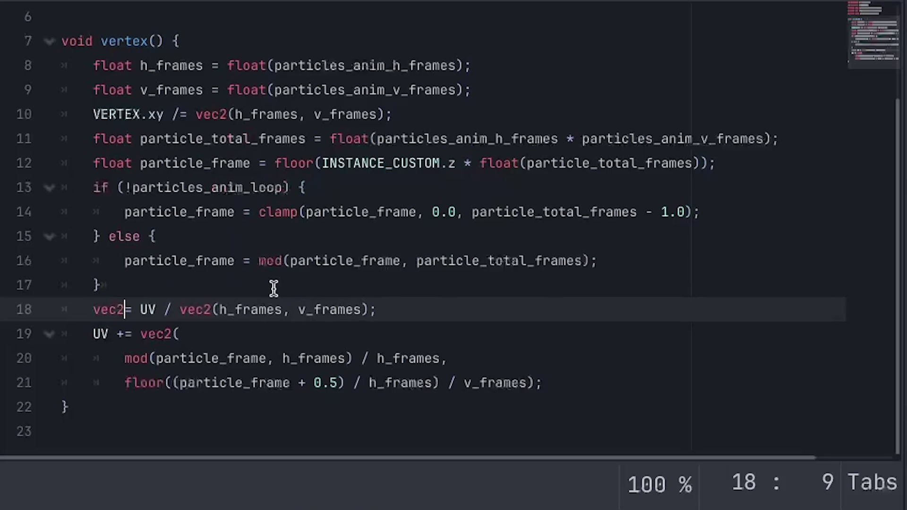
{"action": "type", "text": "scale_"}
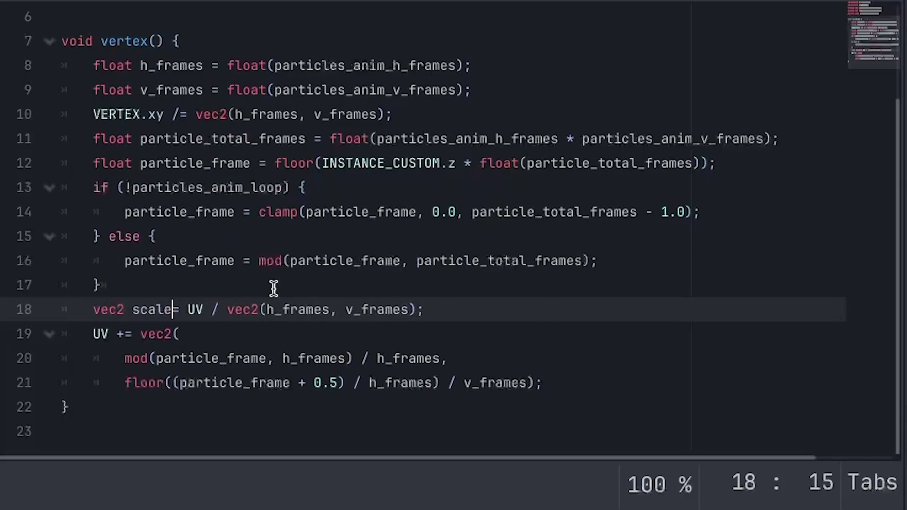
{"action": "type", "text": "uv"}
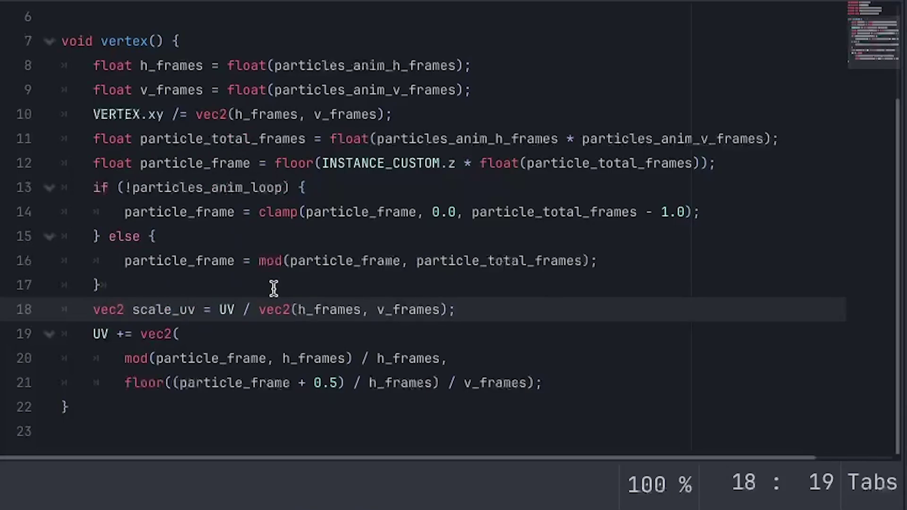
- Rewrite the UV += vec2( statement as UV = scale_uv + vec2(, keeping its mod and floor arguments
{"action": "left_click", "coordinate": [165, 309]}
{"action": "double_click", "coordinate": [165, 309]}
{"action": "left_click", "coordinate": [124, 334]}
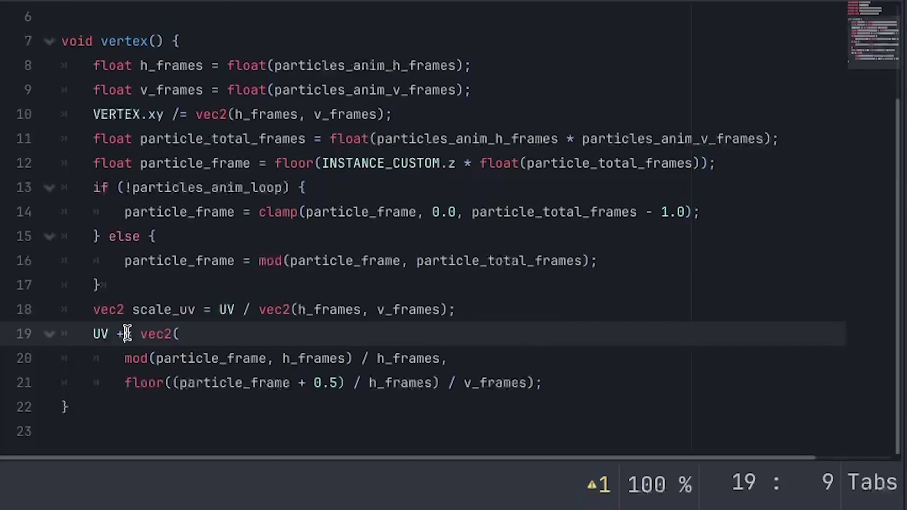
{"action": "key", "text": "BackSpace"}
{"action": "left_click", "coordinate": [125, 333]}
{"action": "type", "text": "scale_uv +"}
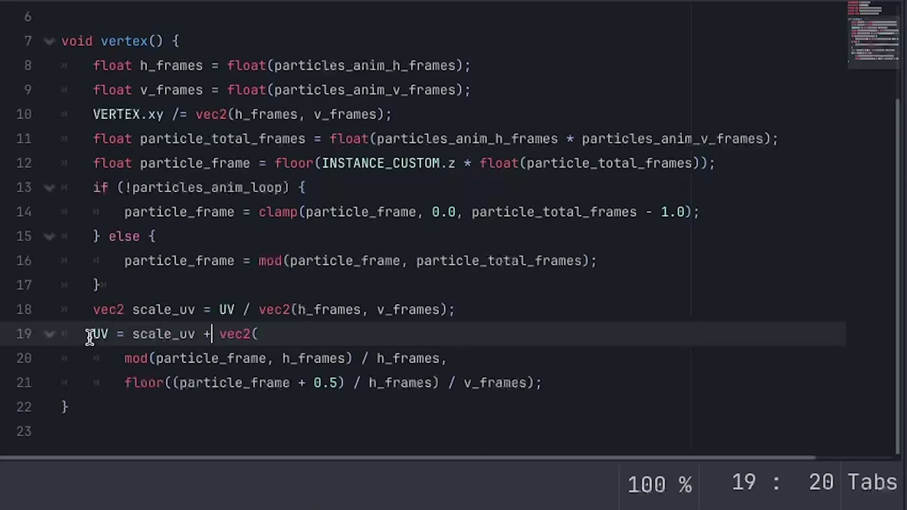
{"action": "left_click_drag", "start_coordinate": [90, 334], "coordinate": [99, 333]}
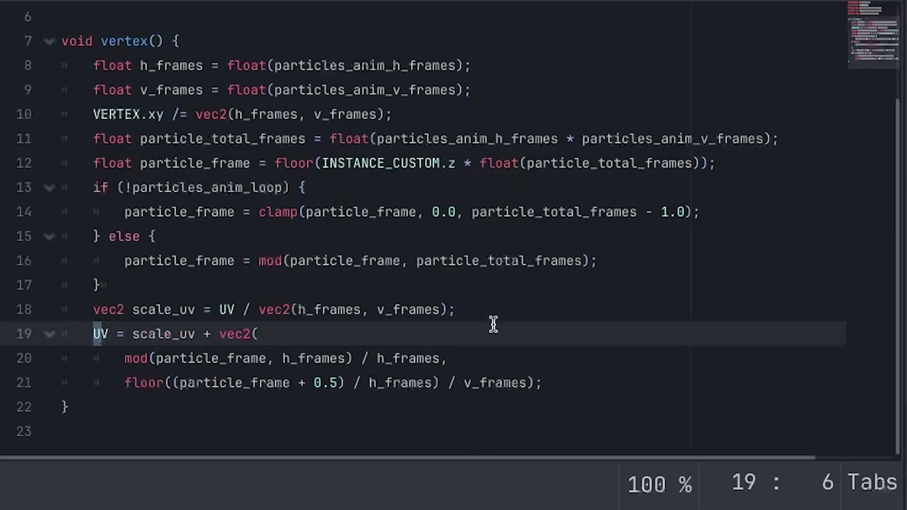
{"action": "left_click", "coordinate": [602, 380]}
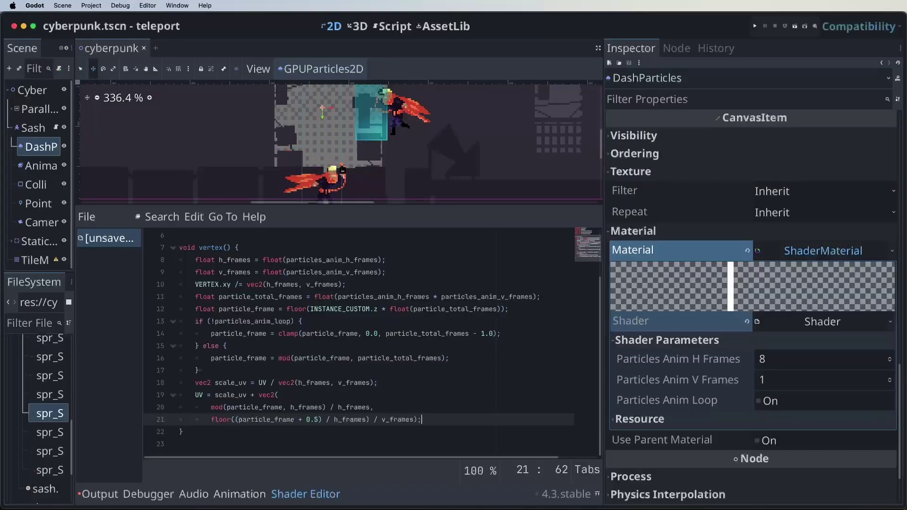
- Examine the Convert to ShaderMaterial option offered for the DashParticles node's Process Material
{"action": "scroll", "coordinate": [328, 381], "scroll_direction": "up", "scroll_amount": 2}
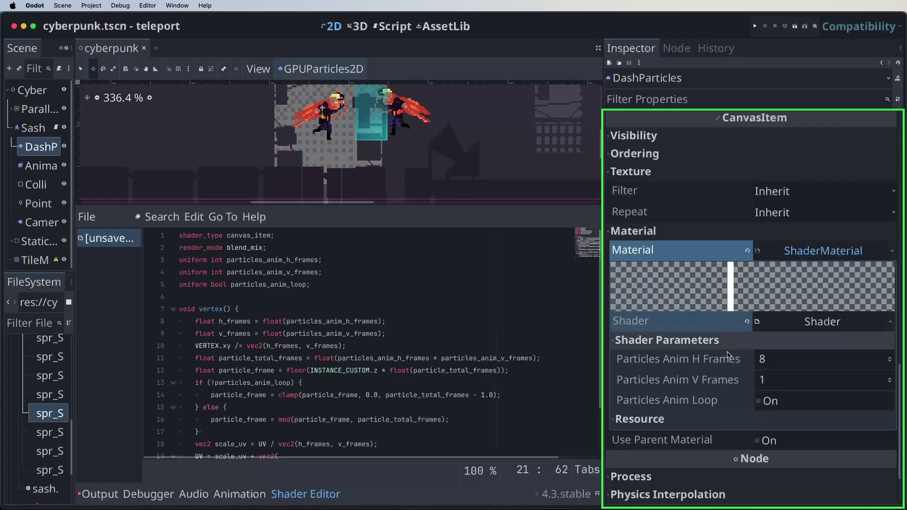
{"action": "scroll", "coordinate": [753, 374], "scroll_direction": "up", "scroll_amount": 10}
{"action": "scroll", "coordinate": [753, 374], "scroll_direction": "up", "scroll_amount": 10}
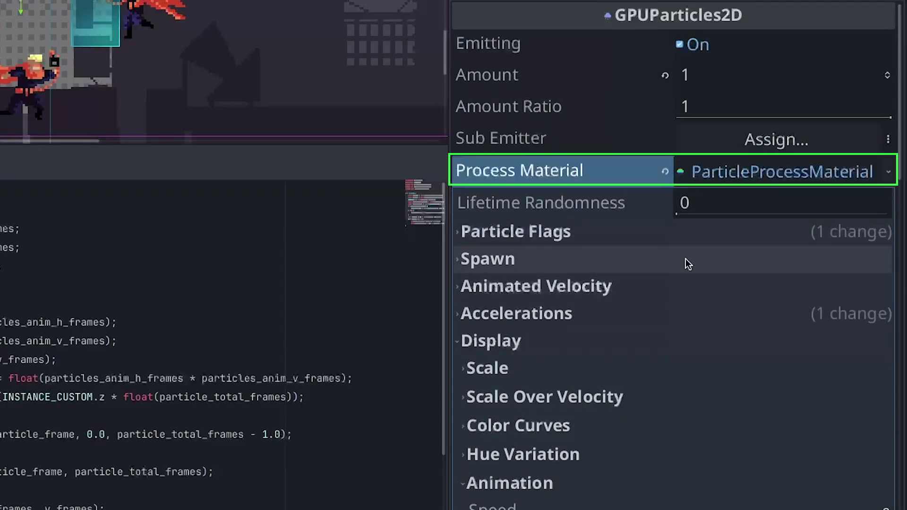
{"action": "left_click", "coordinate": [888, 173]}
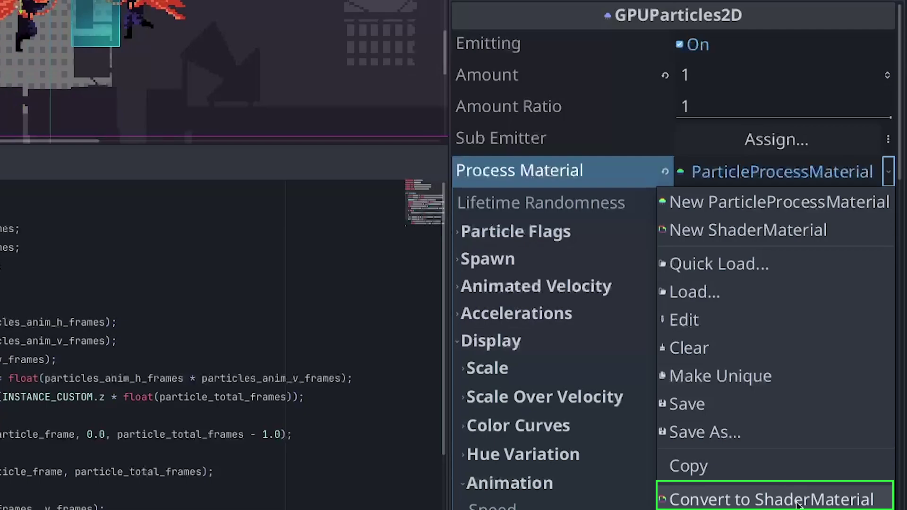
{"action": "left_click", "coordinate": [871, 171]}
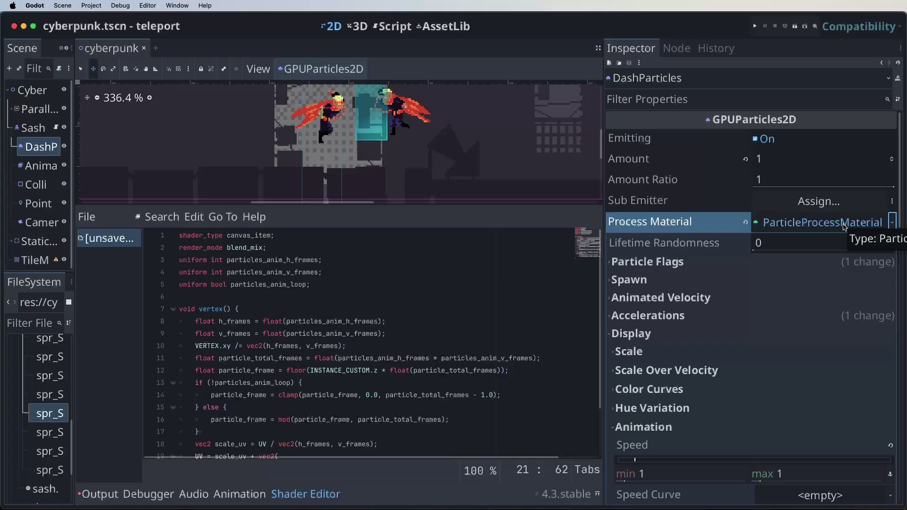
{"action": "key", "text": "super+Tab"}
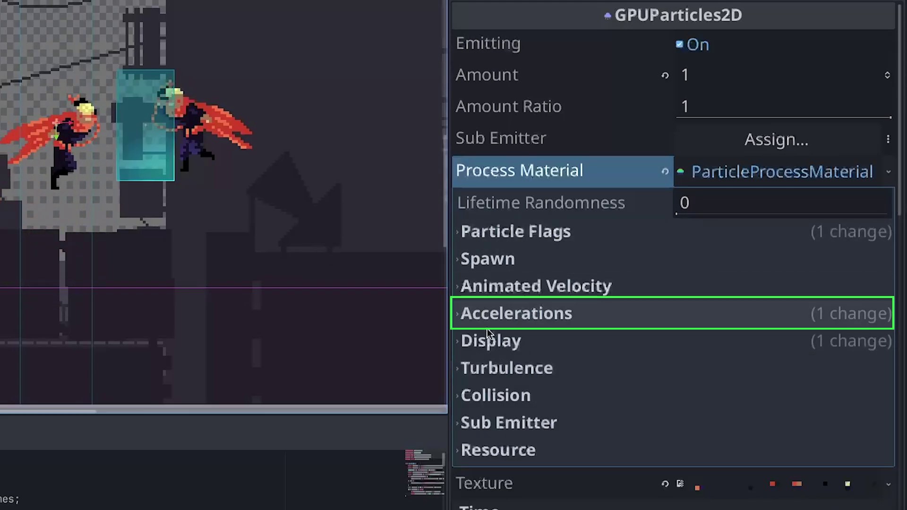
- Set the particle process material's gravity to 0 on the y axis and collapse the Accelerations settings
{"action": "left_click", "coordinate": [551, 318]}
{"action": "left_click", "coordinate": [525, 341]}
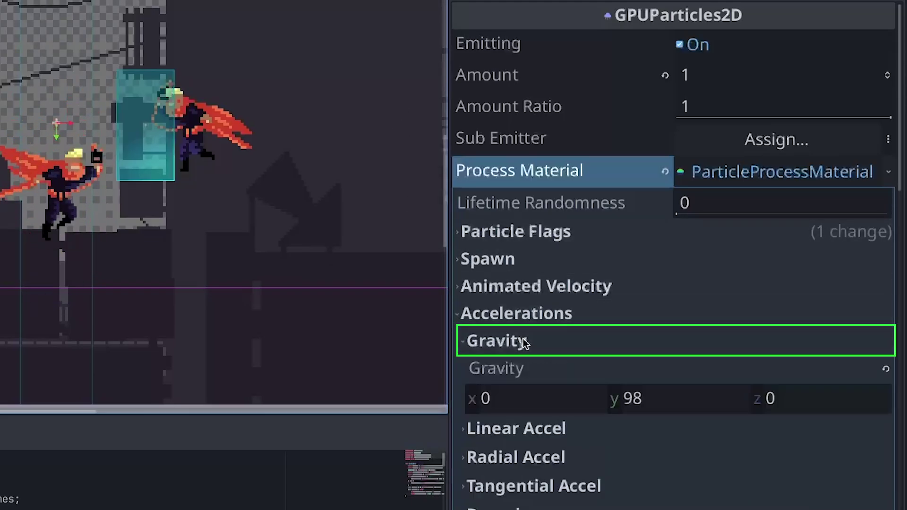
{"action": "scroll", "coordinate": [614, 317], "scroll_direction": "down", "scroll_amount": 1}
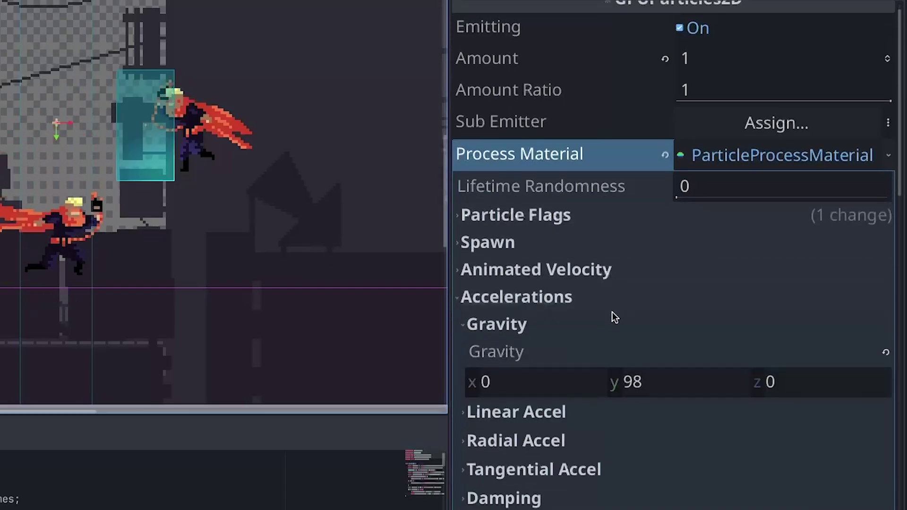
{"action": "left_click", "coordinate": [681, 382]}
{"action": "type", "text": "0"}
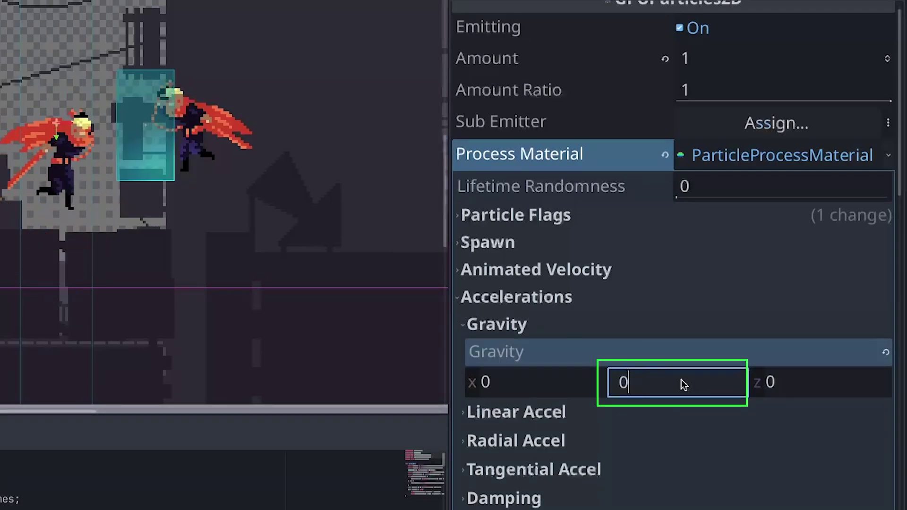
{"action": "key", "text": "Return"}
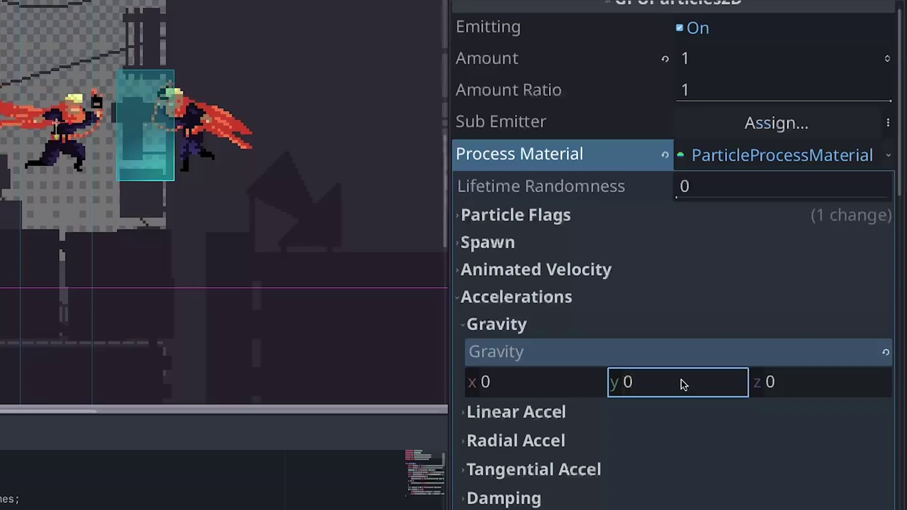
{"action": "left_click", "coordinate": [515, 325]}
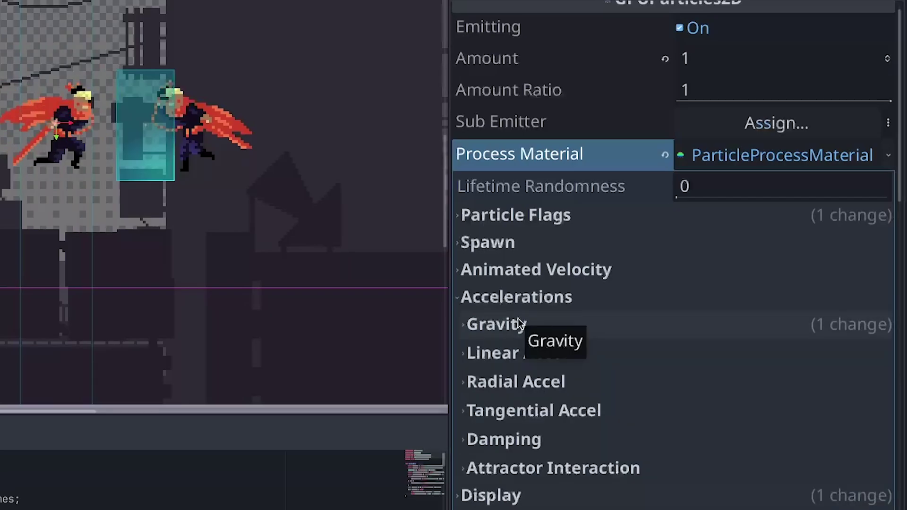
{"action": "left_click", "coordinate": [522, 298]}
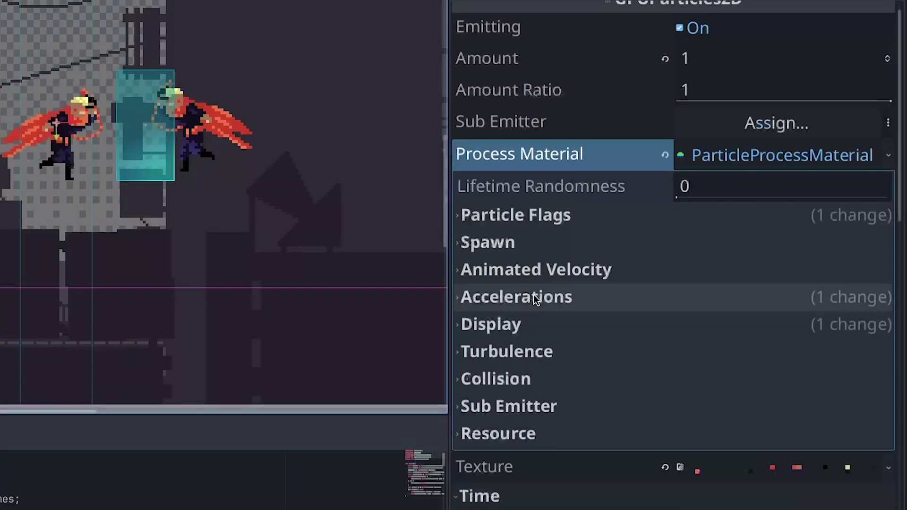
- Assign a new CurveTexture to the Alpha Curve in the process material's Color Curves display settings
{"action": "left_click", "coordinate": [477, 326]}
{"action": "scroll", "coordinate": [599, 331], "scroll_direction": "down", "scroll_amount": 2}
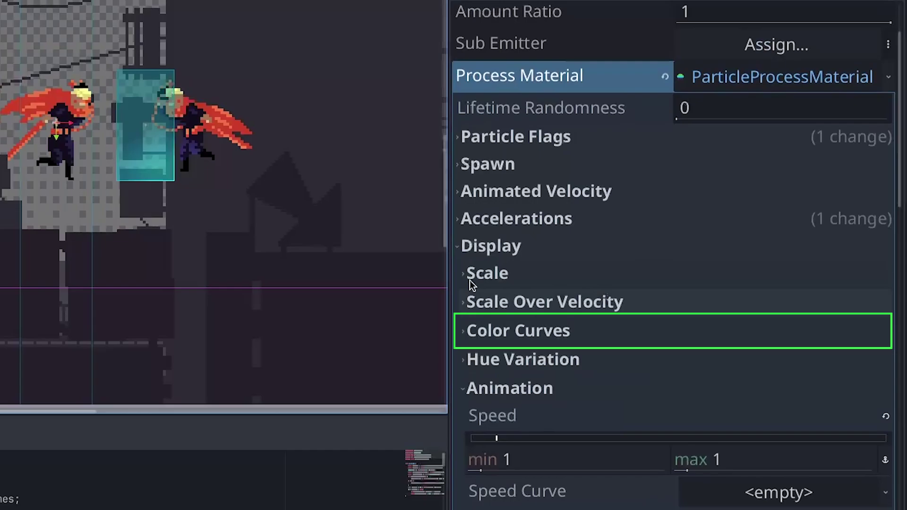
{"action": "left_click", "coordinate": [522, 333]}
{"action": "scroll", "coordinate": [573, 336], "scroll_direction": "down", "scroll_amount": 2}
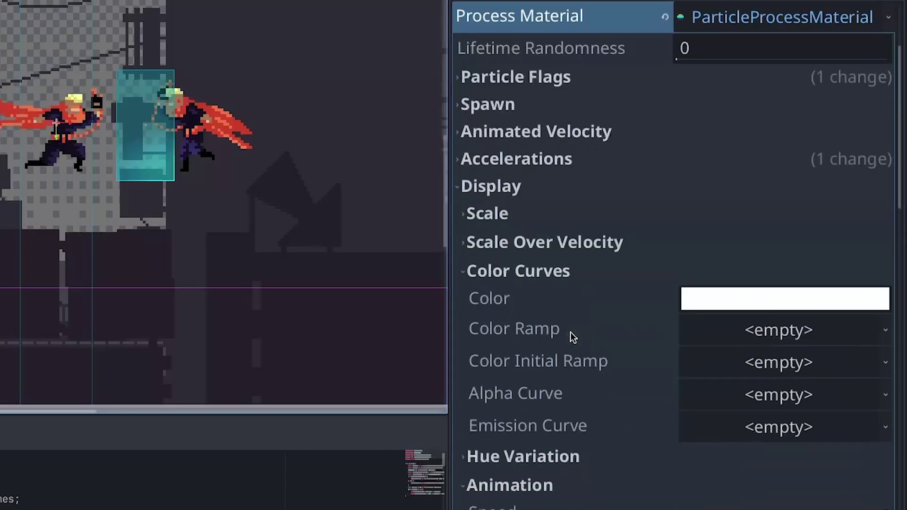
{"action": "left_click", "coordinate": [808, 396]}
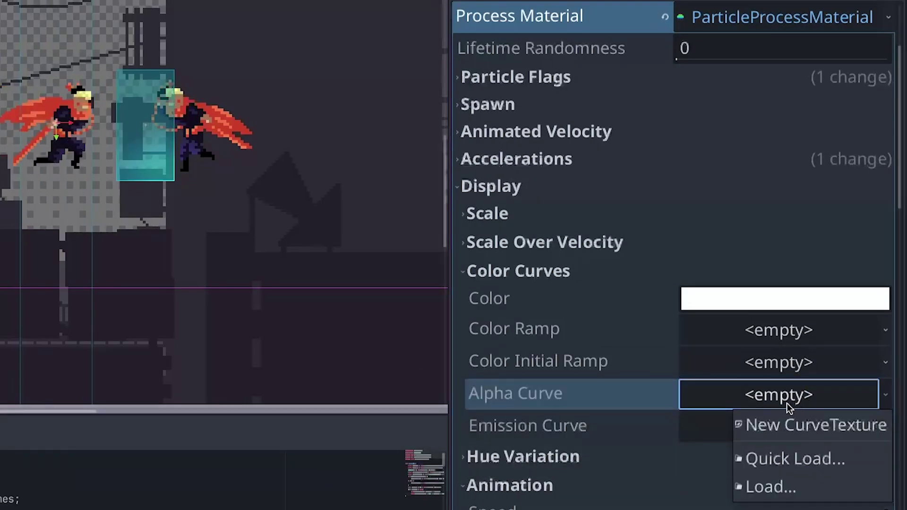
{"action": "left_click", "coordinate": [824, 427]}
{"action": "left_click", "coordinate": [806, 397]}
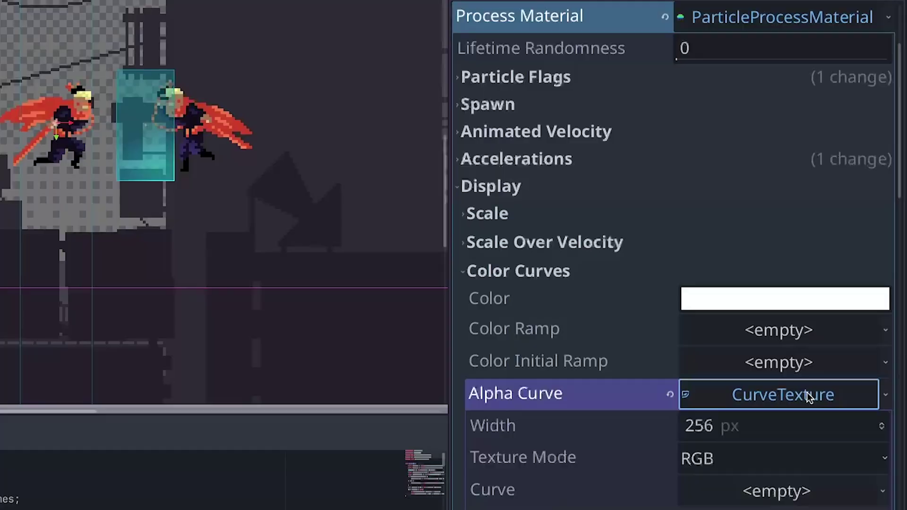
- Add a new Curve to the alpha CurveTexture and shape it to fall from 0.5 at the start to 0 at the end
{"action": "scroll", "coordinate": [806, 392], "scroll_direction": "down", "scroll_amount": 5}
{"action": "left_click", "coordinate": [800, 286]}
{"action": "left_click", "coordinate": [846, 314]}
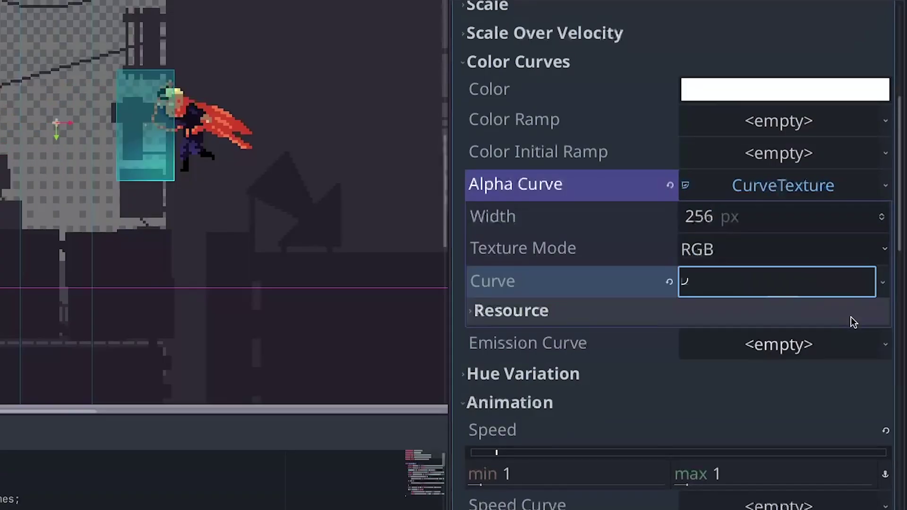
{"action": "left_click", "coordinate": [785, 284]}
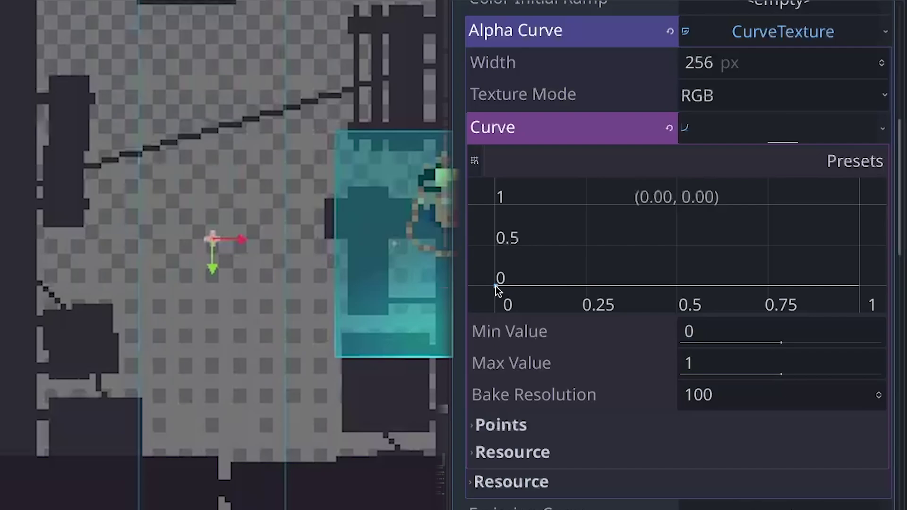
{"action": "left_click_drag", "start_coordinate": [495, 286], "coordinate": [493, 245]}
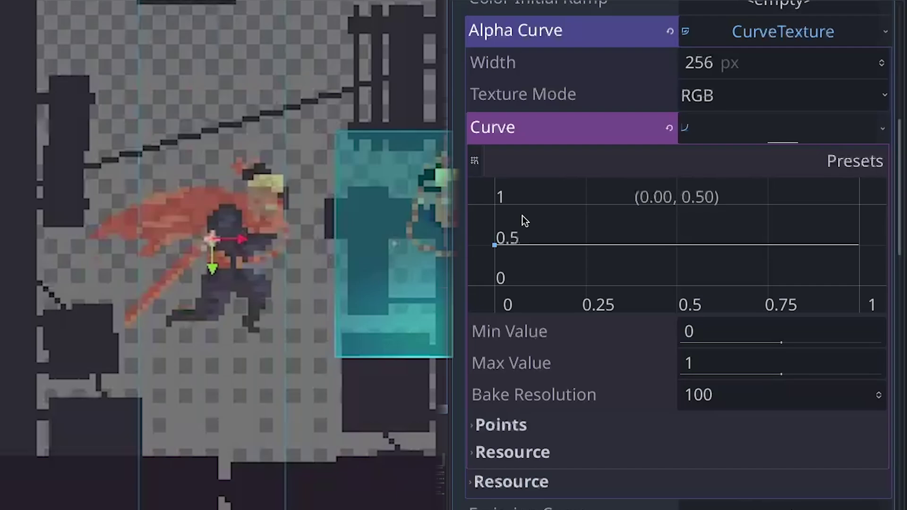
{"action": "left_click_drag", "start_coordinate": [858, 244], "coordinate": [882, 301]}
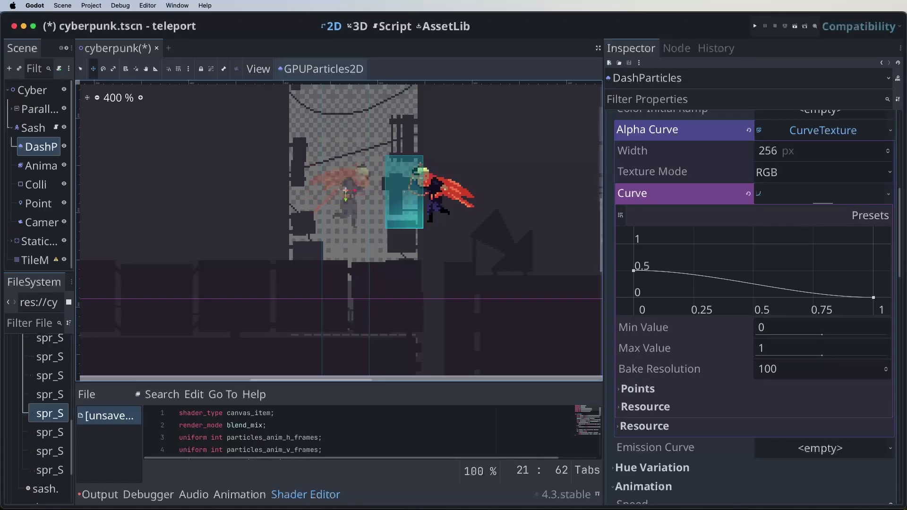
- Widen the scene tree and move the DashParticles node onto the Sash character with the Move tool
{"action": "left_click_drag", "start_coordinate": [73, 150], "coordinate": [162, 150]}
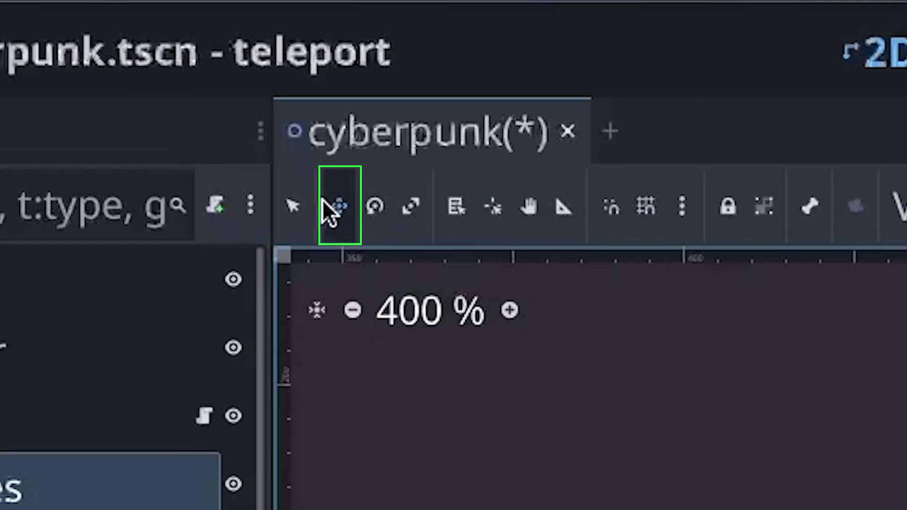
{"action": "left_click", "coordinate": [182, 69]}
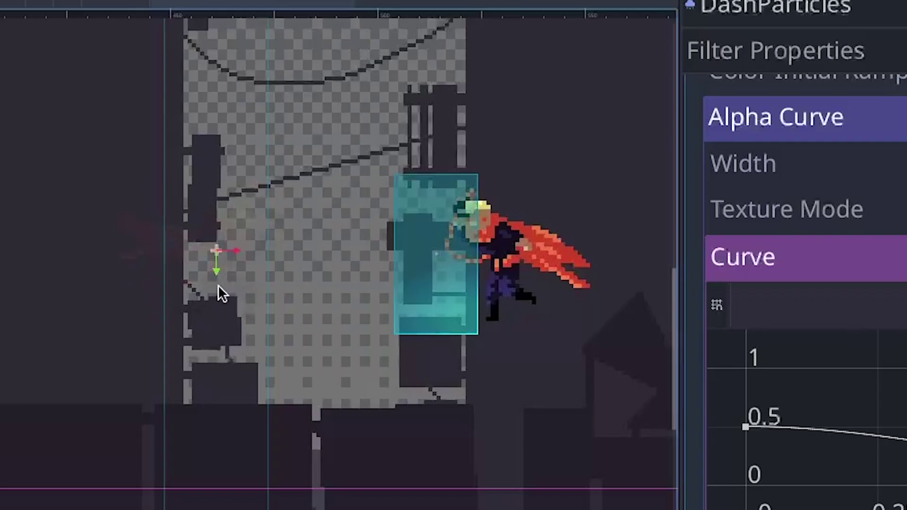
{"action": "left_click_drag", "start_coordinate": [219, 257], "coordinate": [494, 239]}
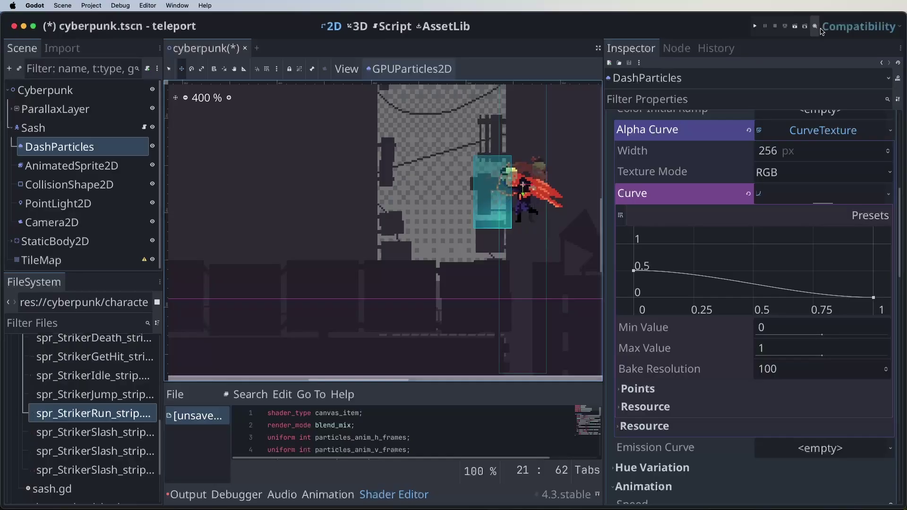
- Run the current scene and make Sash run right and left to check the dash particles' behaviour
{"action": "left_click", "coordinate": [795, 25]}
{"action": "key", "text": "Right"}
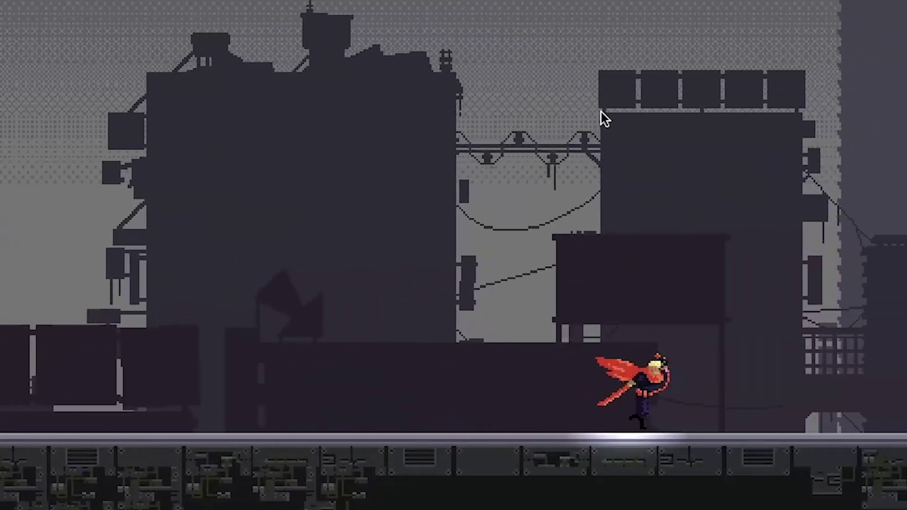
{"action": "key", "text": "Left"}
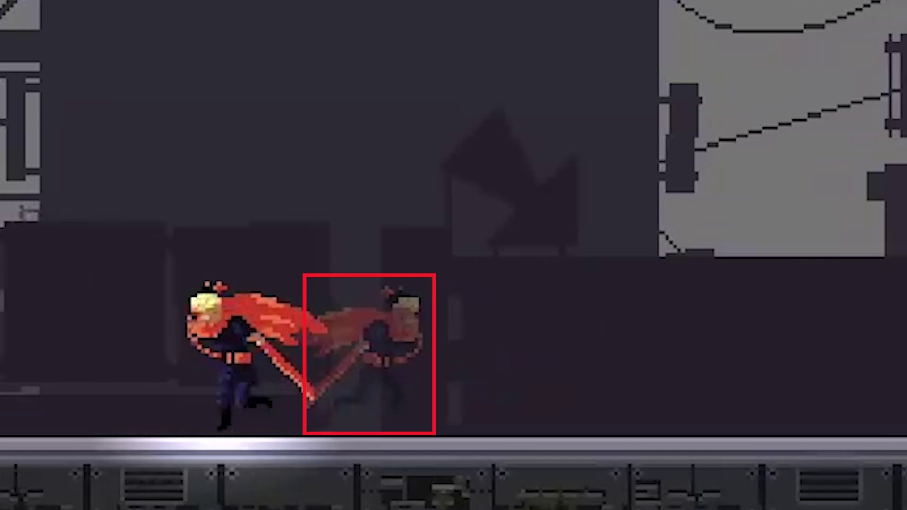
{"action": "key", "text": "Right"}
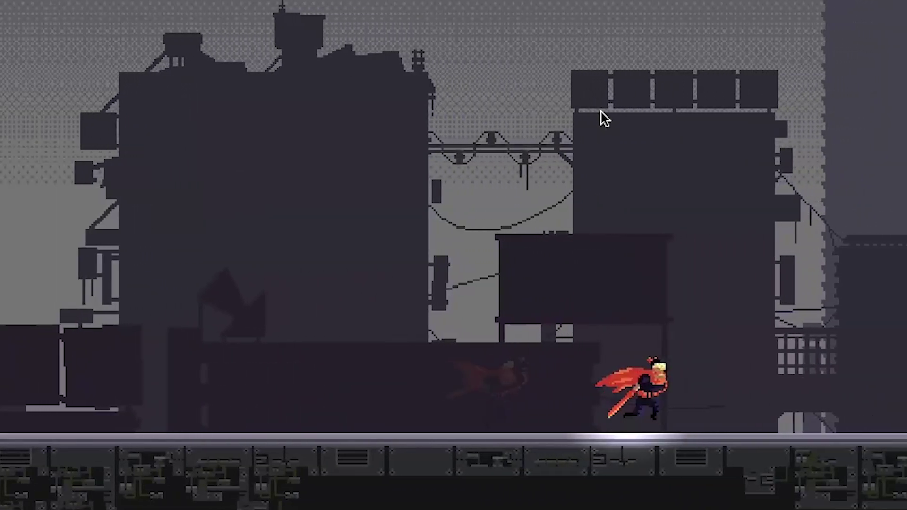
- Make Sash change direction left and right again to check the trailing particles, and close the game window
{"action": "key", "text": "Left"}
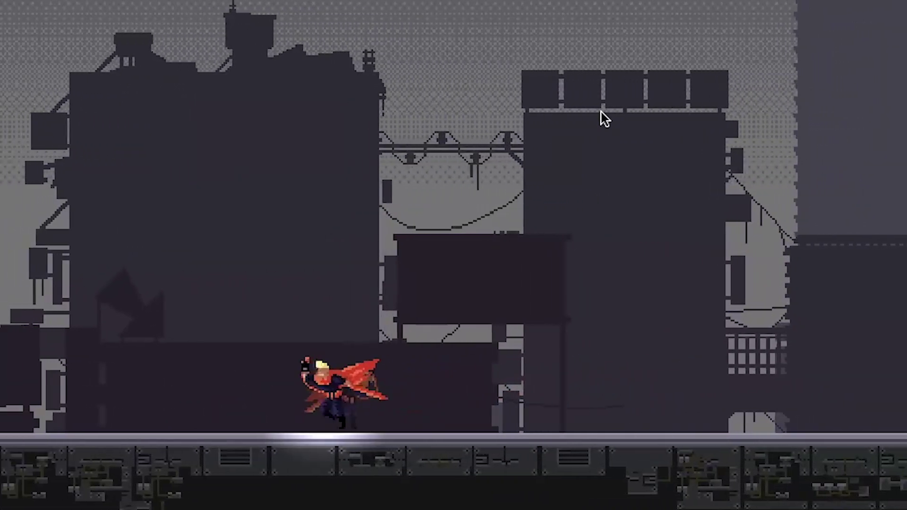
{"action": "key", "text": "Right"}
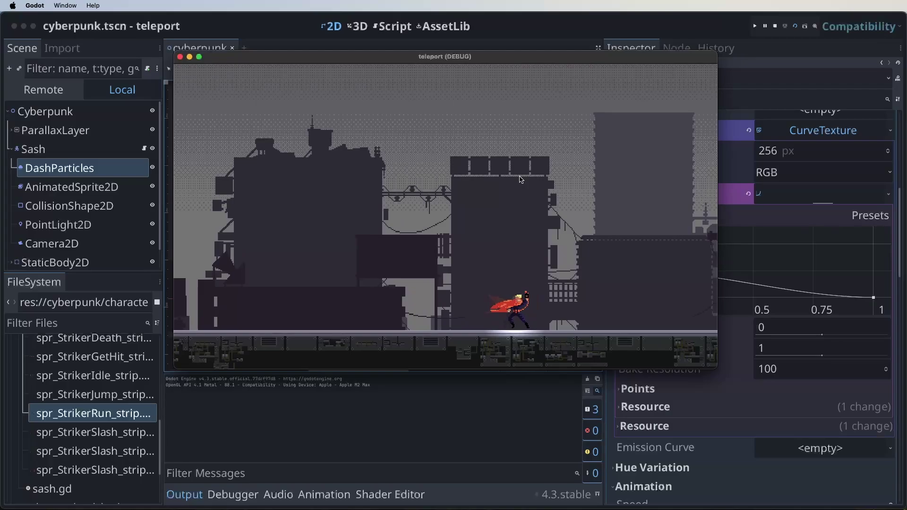
{"action": "left_click", "coordinate": [181, 56]}
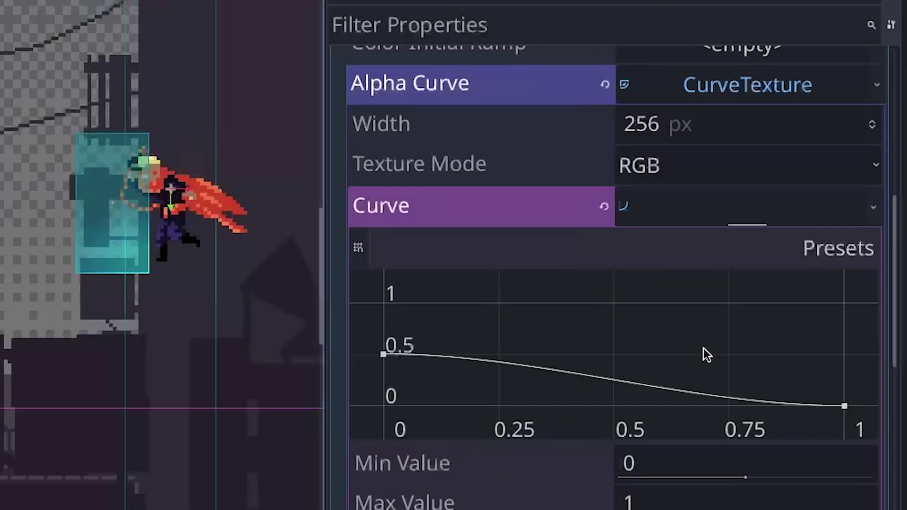
- Reset the DashParticles Amount to its default of 8
{"action": "scroll", "coordinate": [807, 265], "scroll_direction": "up", "scroll_amount": 10}
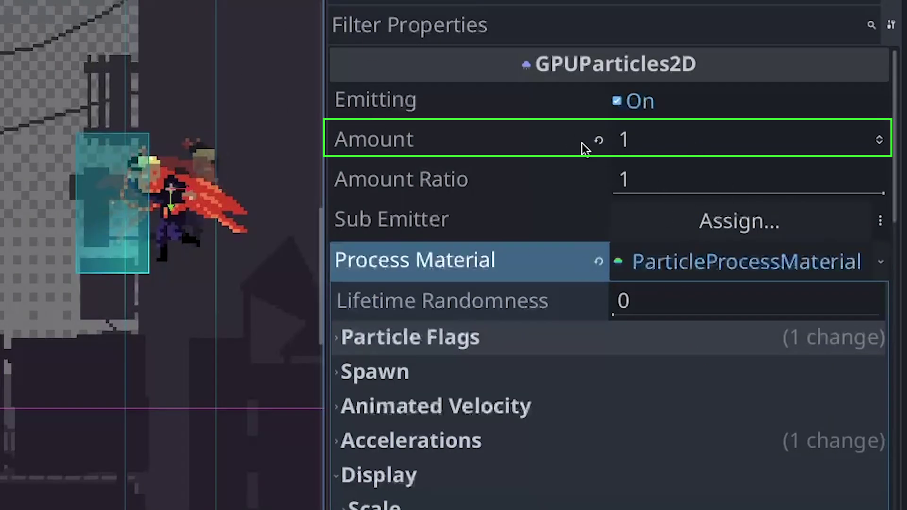
{"action": "left_click", "coordinate": [598, 140]}
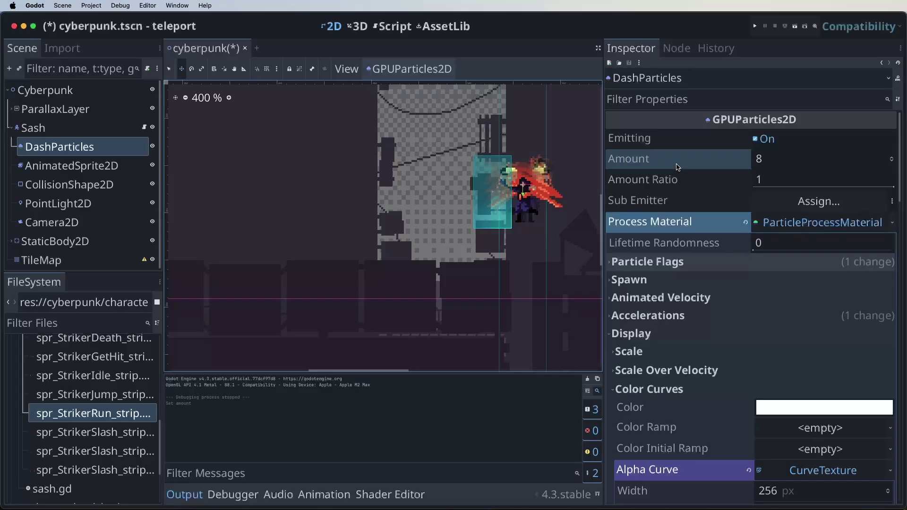
{"action": "mouse_move", "coordinate": [678, 168]}
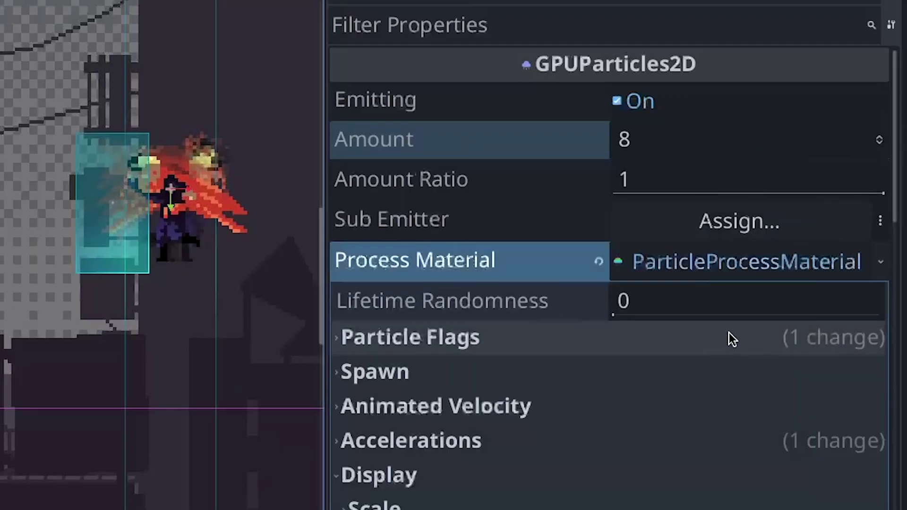
- Set the Lifetime of the dash particles to 0.5 s in the Time settings
{"action": "scroll", "coordinate": [814, 262], "scroll_direction": "down", "scroll_amount": 10}
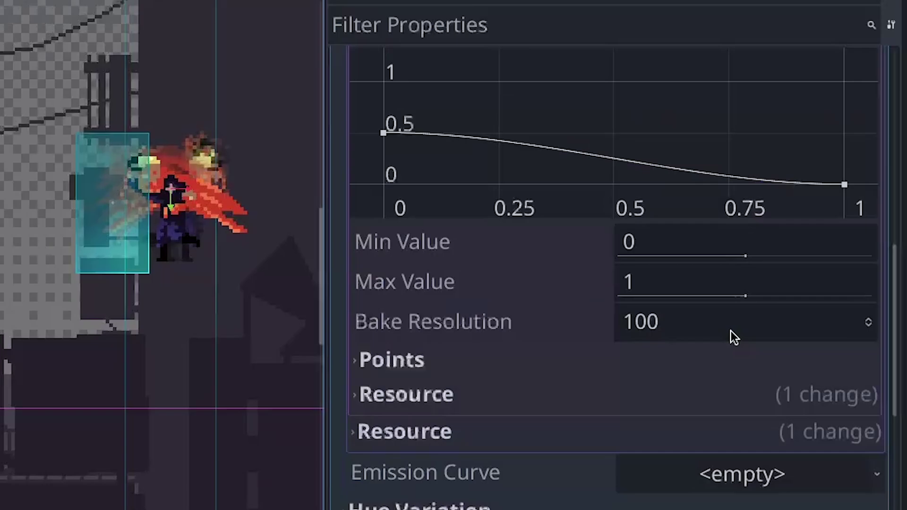
{"action": "scroll", "coordinate": [730, 331], "scroll_direction": "down", "scroll_amount": 15}
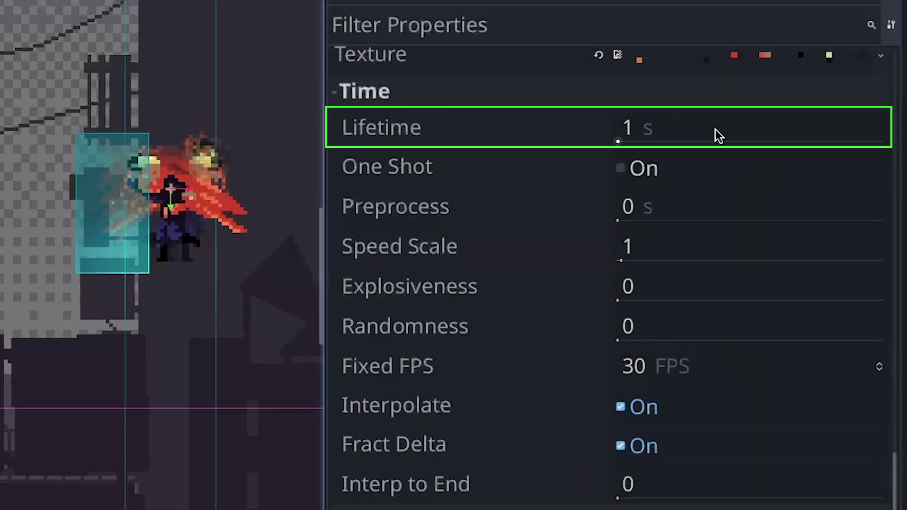
{"action": "left_click", "coordinate": [714, 128]}
{"action": "type", "text": "0."}
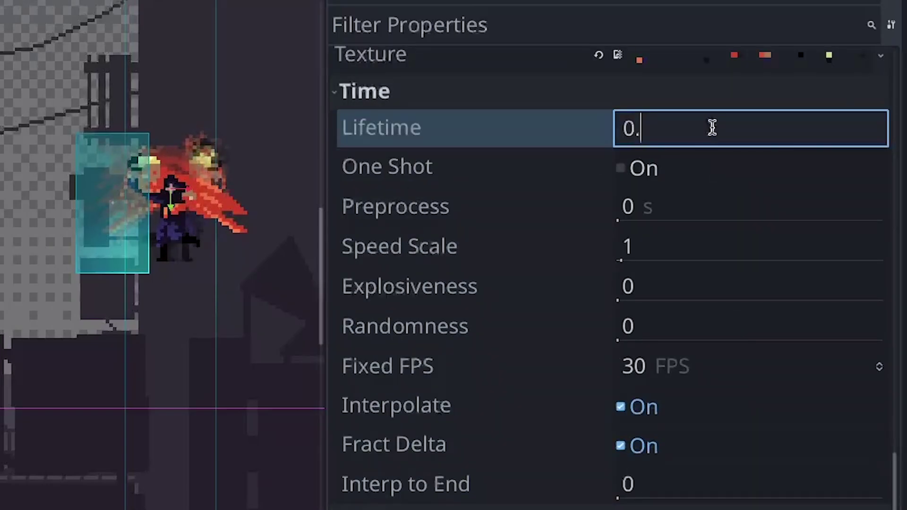
{"action": "type", "text": "5"}
{"action": "key", "text": "Return"}
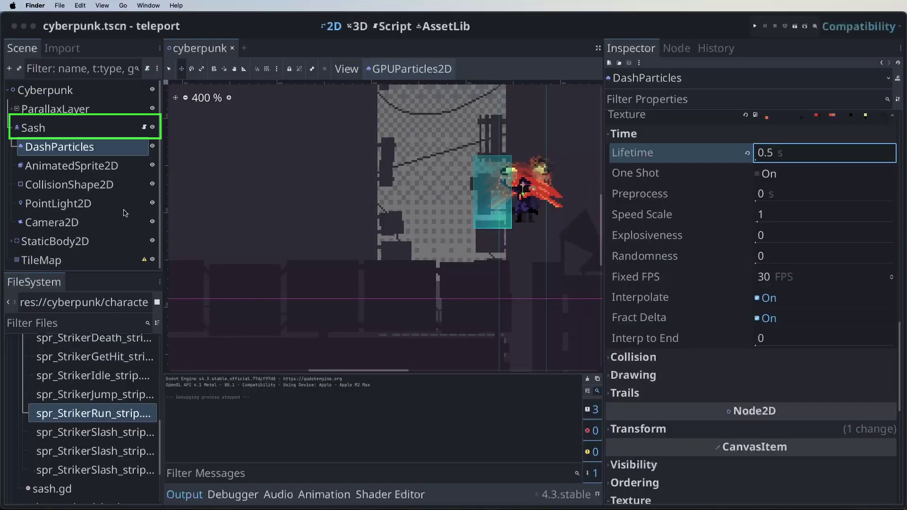
{"action": "left_click", "coordinate": [67, 128]}
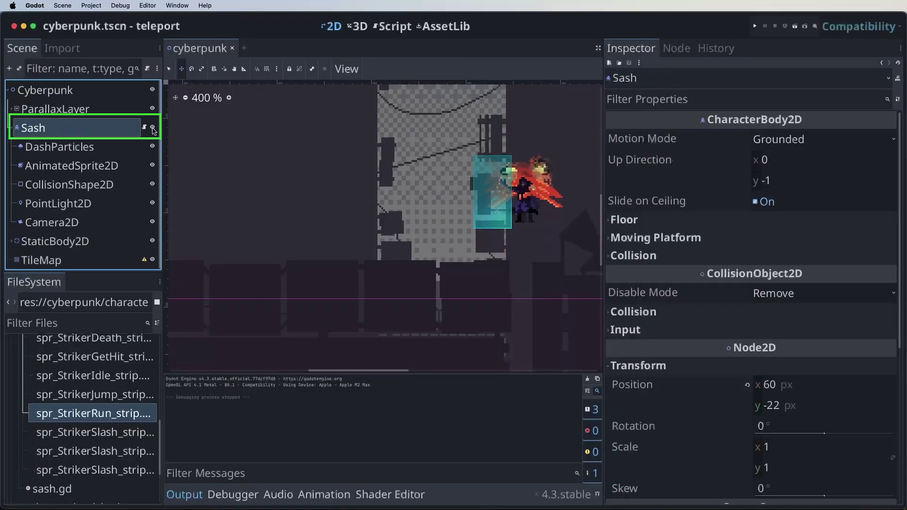
{"action": "left_click", "coordinate": [145, 127]}
{"action": "left_click", "coordinate": [331, 189]}
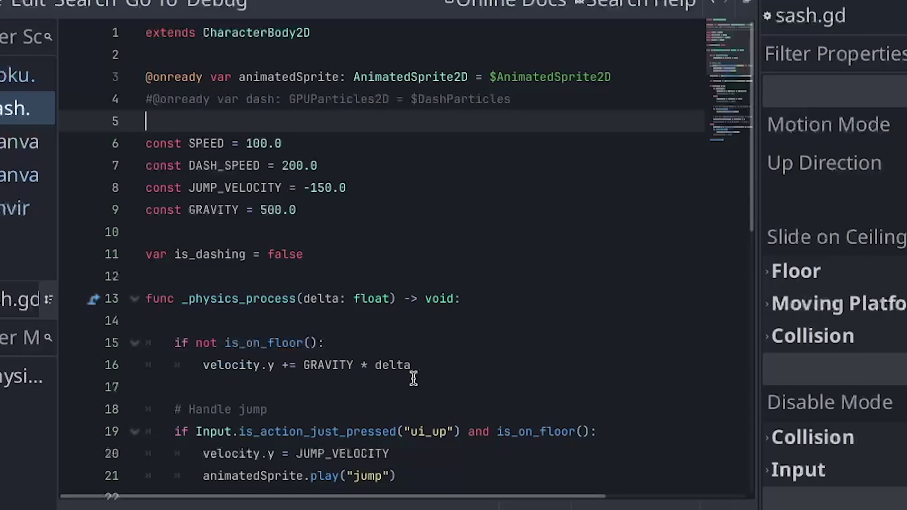
{"action": "left_click_drag", "start_coordinate": [552, 100], "coordinate": [130, 91]}
{"action": "key", "text": "ctrl+k"}
- Review the speed, jump and gravity constants and the jump, dash and direction handling in _physics_process of sash.gd
{"action": "left_click_drag", "start_coordinate": [330, 211], "coordinate": [175, 142]}
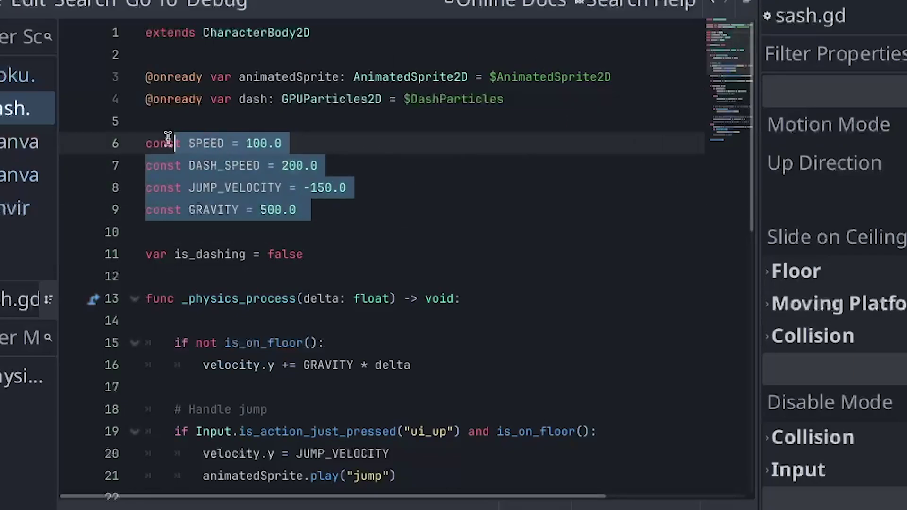
{"action": "left_click", "coordinate": [604, 206]}
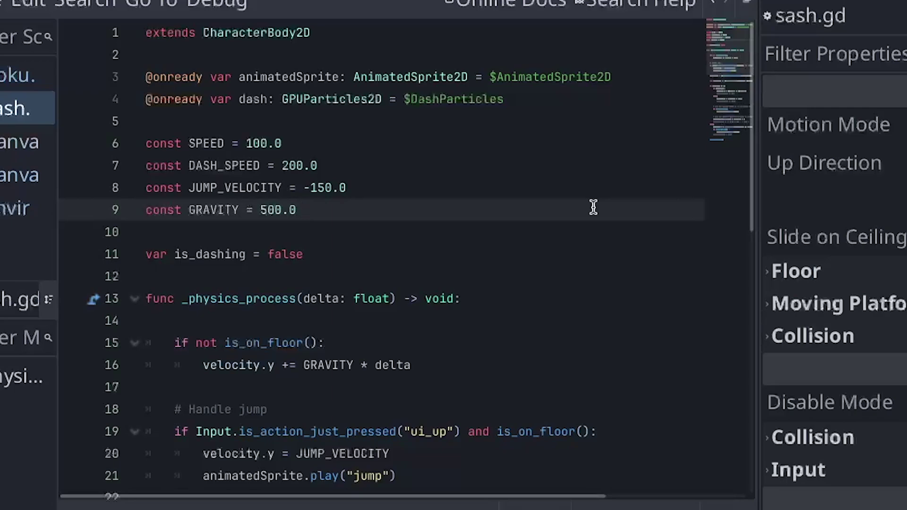
{"action": "scroll", "coordinate": [593, 207], "scroll_direction": "down", "scroll_amount": 5}
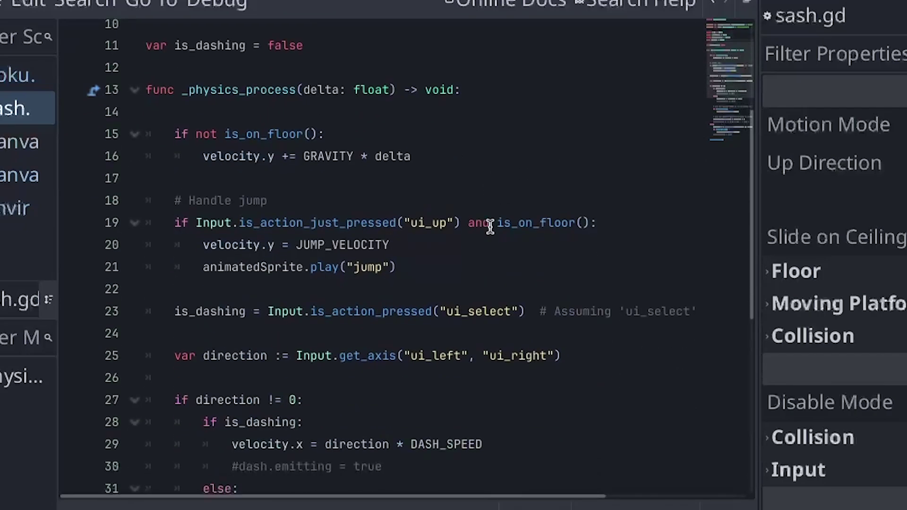
{"action": "scroll", "coordinate": [521, 185], "scroll_direction": "up", "scroll_amount": 1}
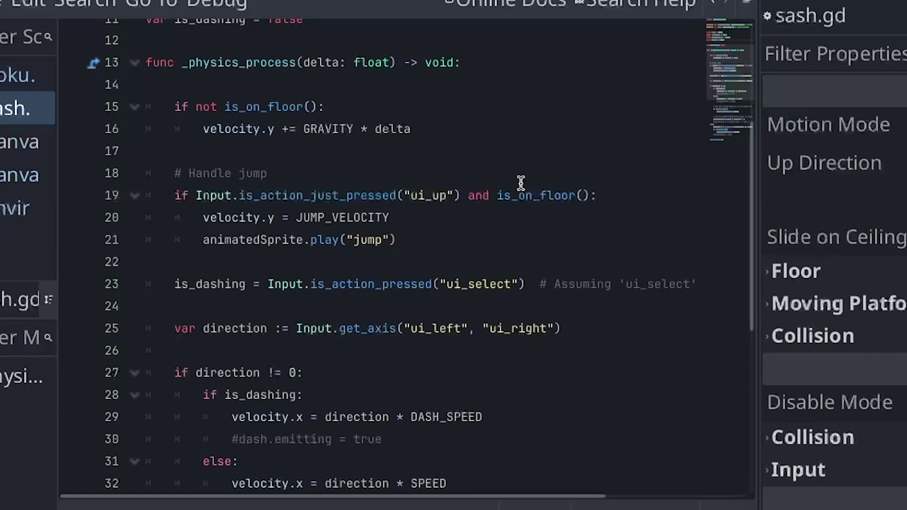
{"action": "scroll", "coordinate": [521, 182], "scroll_direction": "down", "scroll_amount": 1}
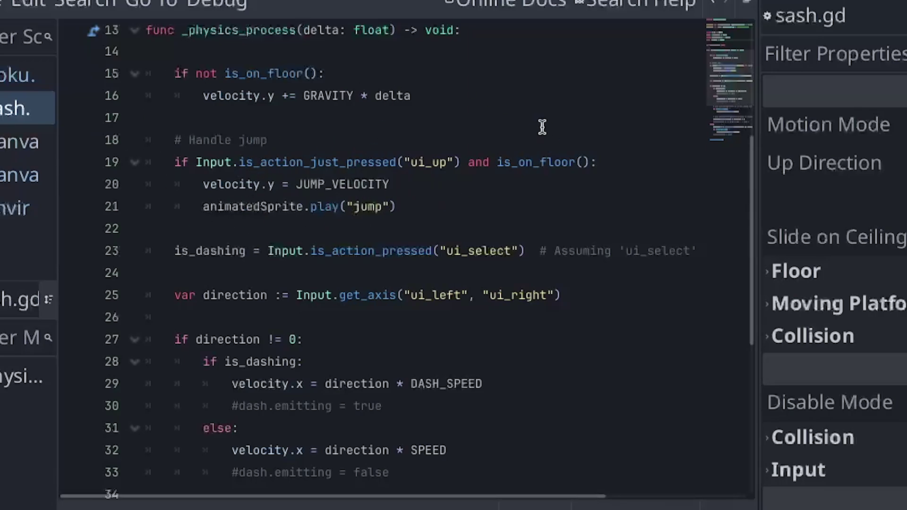
{"action": "scroll", "coordinate": [223, 152], "scroll_direction": "down", "scroll_amount": 1}
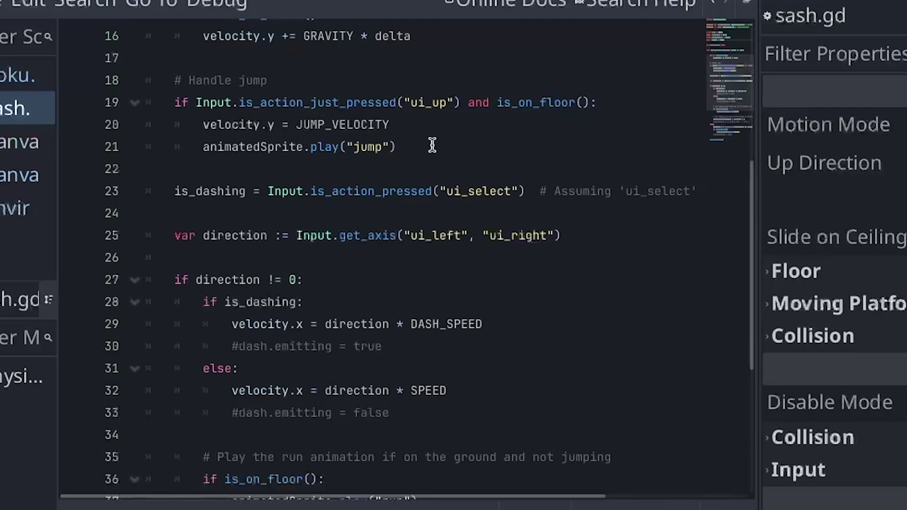
{"action": "scroll", "coordinate": [432, 145], "scroll_direction": "down", "scroll_amount": 1}
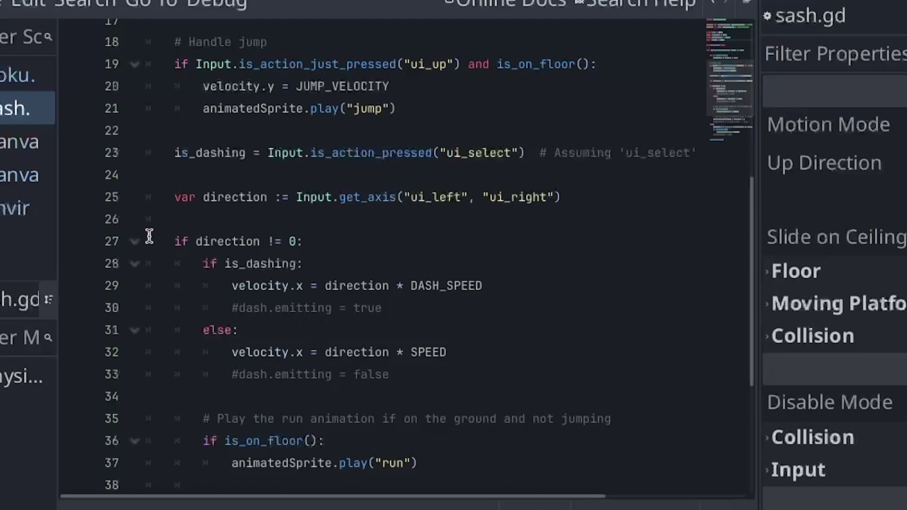
- Uncomment dash.emitting = true in the is_dashing branch and dash.emitting = false in its else branch
{"action": "scroll", "coordinate": [548, 270], "scroll_direction": "down", "scroll_amount": 2}
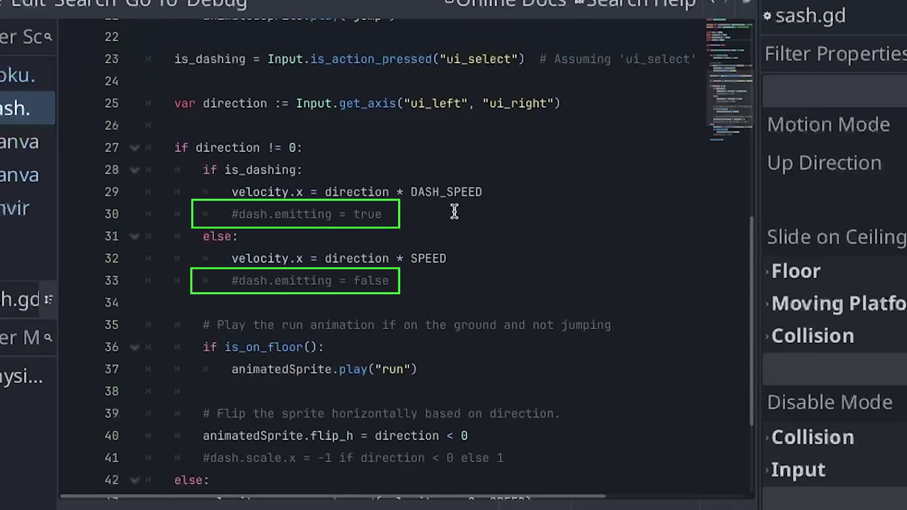
{"action": "left_click", "coordinate": [246, 212]}
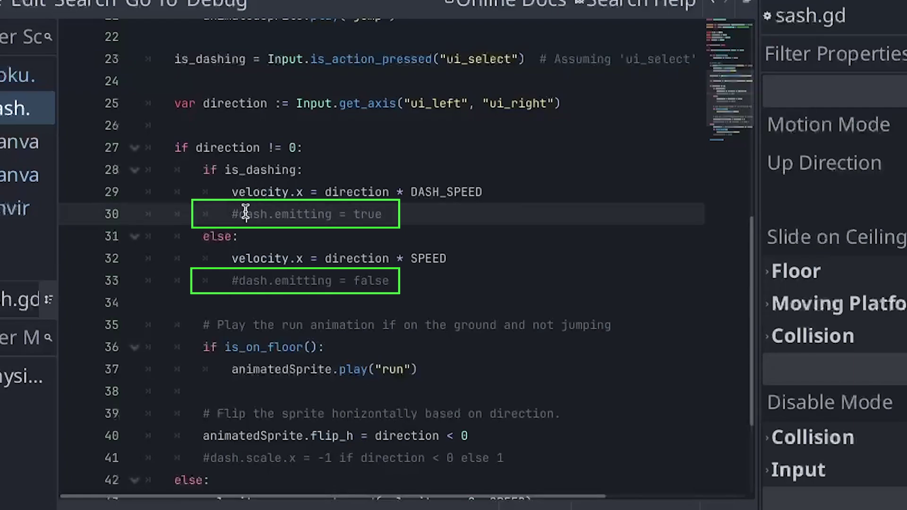
{"action": "key", "text": "ctrl+k"}
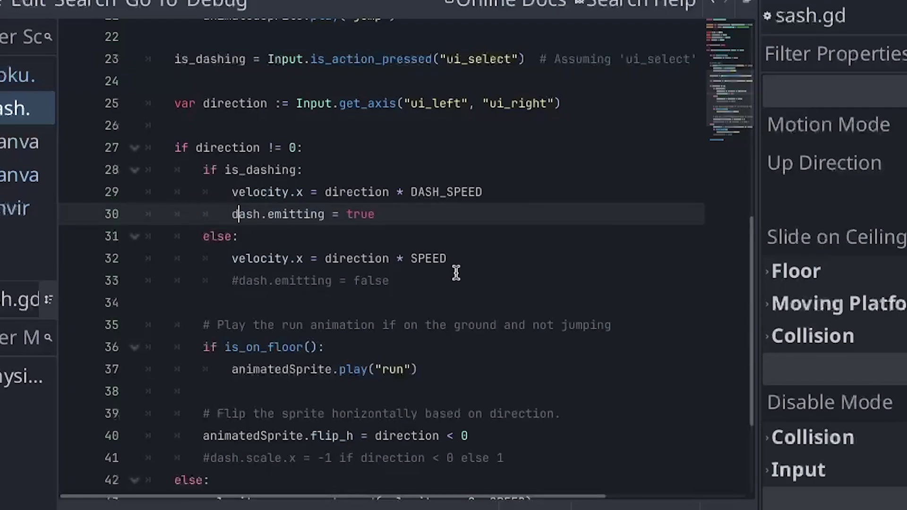
{"action": "left_click", "coordinate": [429, 279]}
{"action": "key", "text": "ctrl+k"}
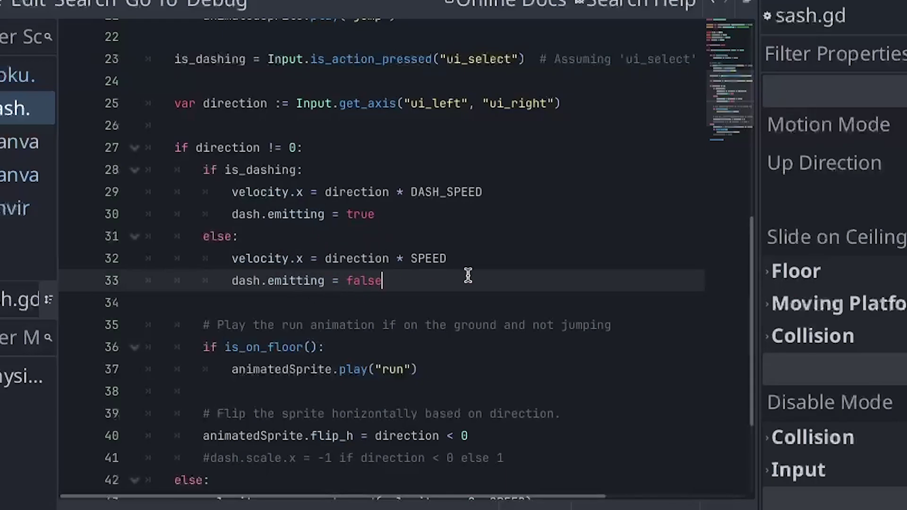
- Uncomment the dash.scale.x = -1 if direction < 0 else 1 line below the sprite's flip_h assignment
{"action": "scroll", "coordinate": [467, 275], "scroll_direction": "down", "scroll_amount": 3}
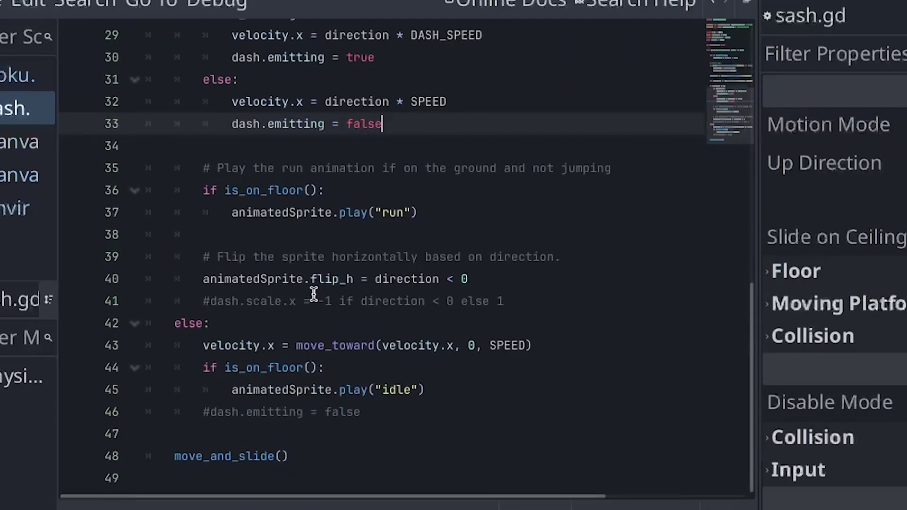
{"action": "left_click", "coordinate": [204, 279]}
{"action": "left_click_drag", "start_coordinate": [204, 279], "coordinate": [470, 269]}
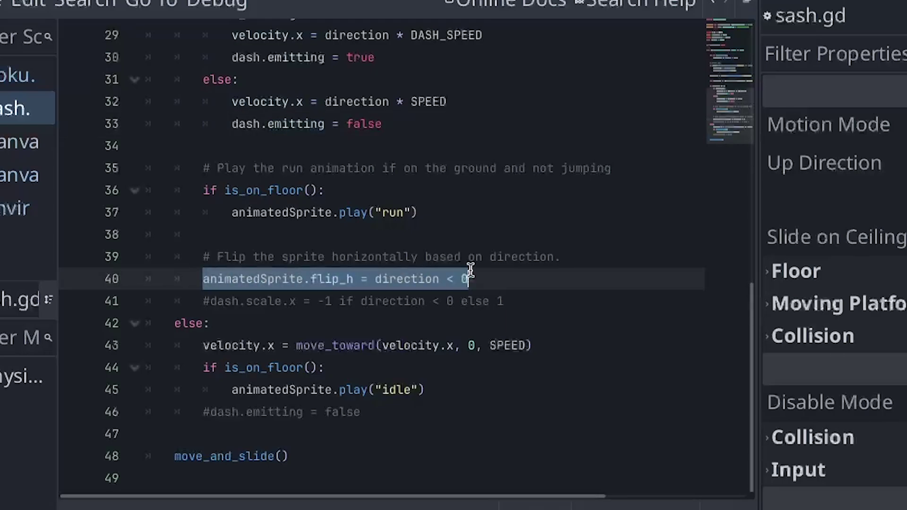
{"action": "left_click", "coordinate": [486, 270]}
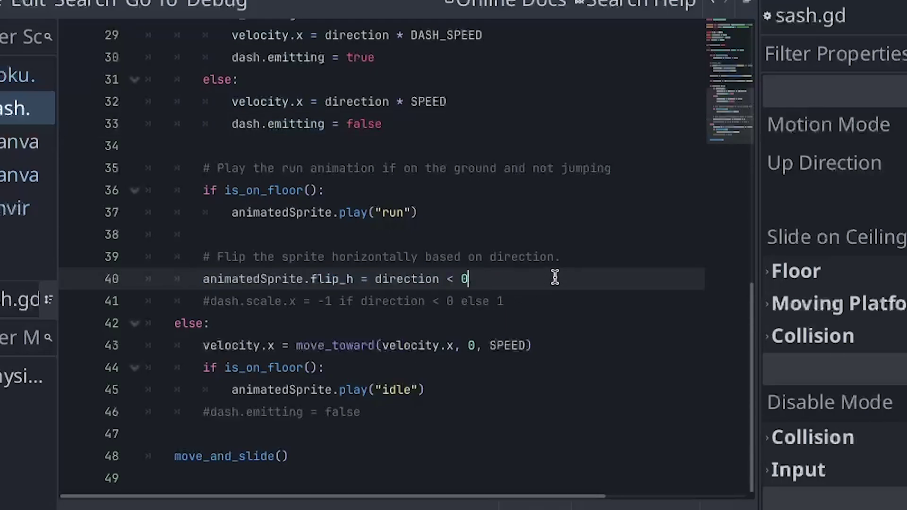
{"action": "key", "text": "Down"}
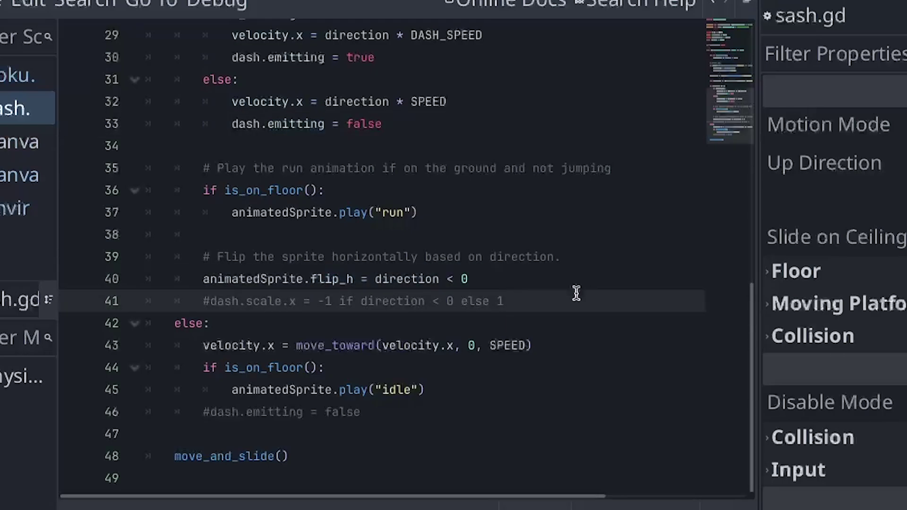
{"action": "key", "text": "ctrl+k"}
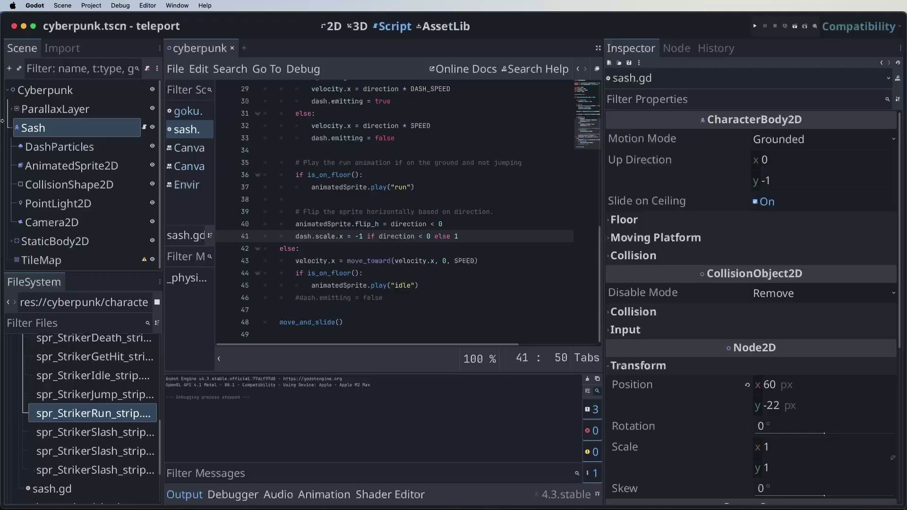
- Turn off Disable Z in the Particle Flags of the DashParticles process material
{"action": "left_click", "coordinate": [47, 147]}
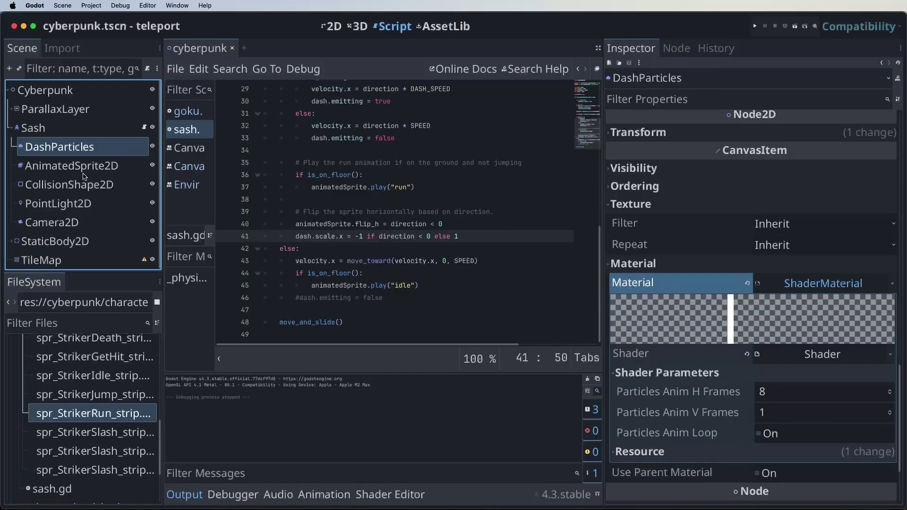
{"action": "scroll", "coordinate": [787, 226], "scroll_direction": "up", "scroll_amount": 15}
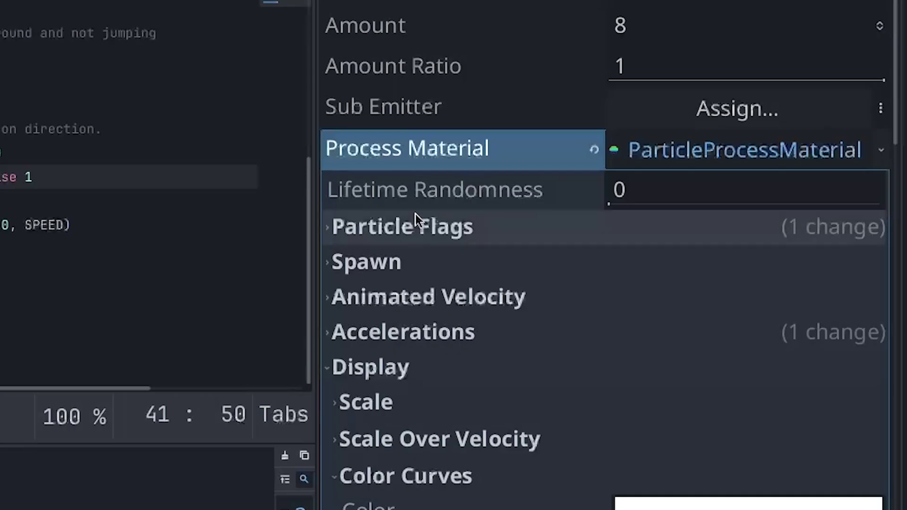
{"action": "left_click", "coordinate": [651, 261]}
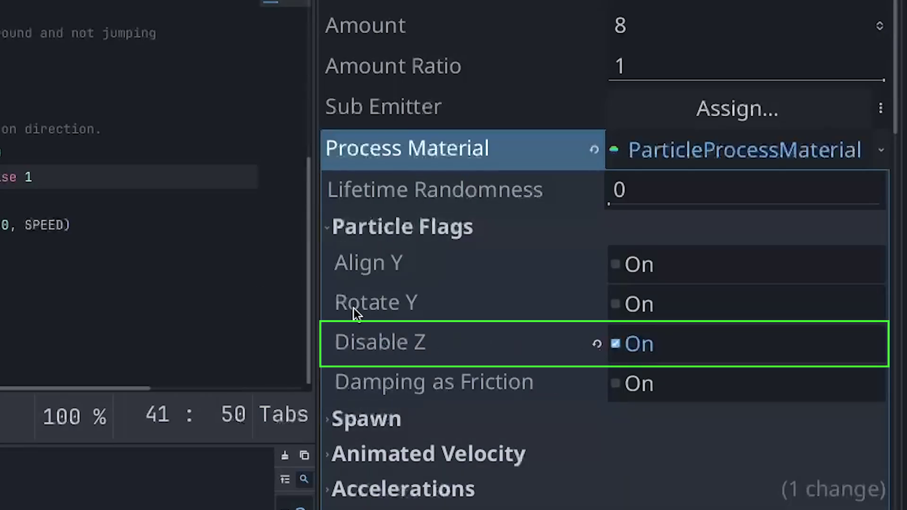
{"action": "left_click", "coordinate": [448, 350]}
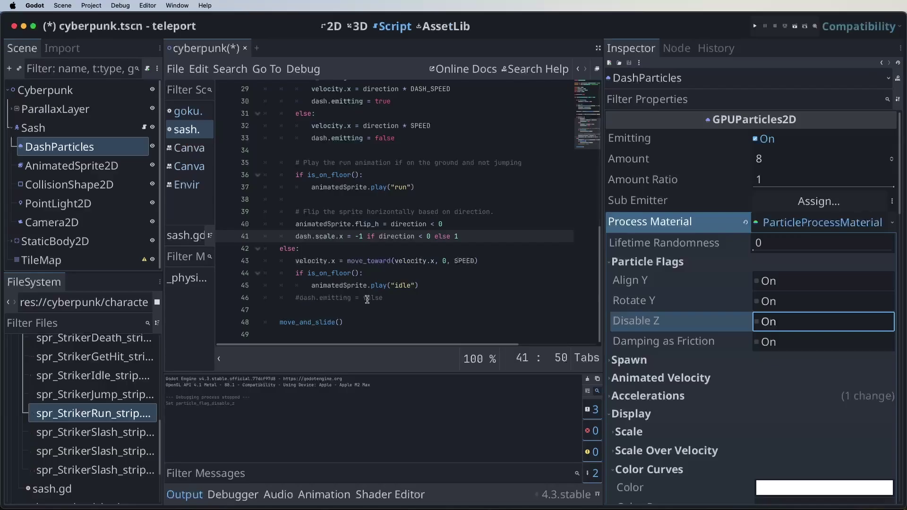
- Uncomment dash.emitting = false in the branch for no movement, and run the scene to test Sash moving right
{"action": "left_click", "coordinate": [405, 297]}
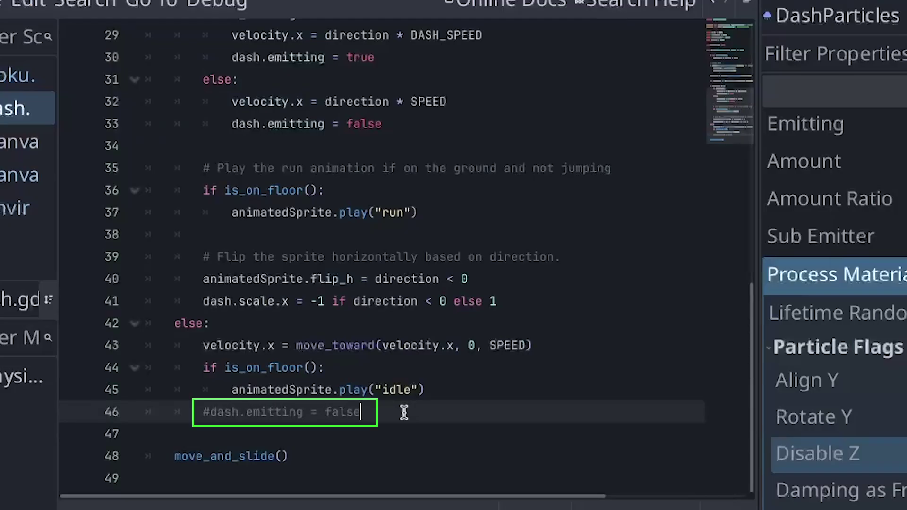
{"action": "key", "text": "ctrl+k"}
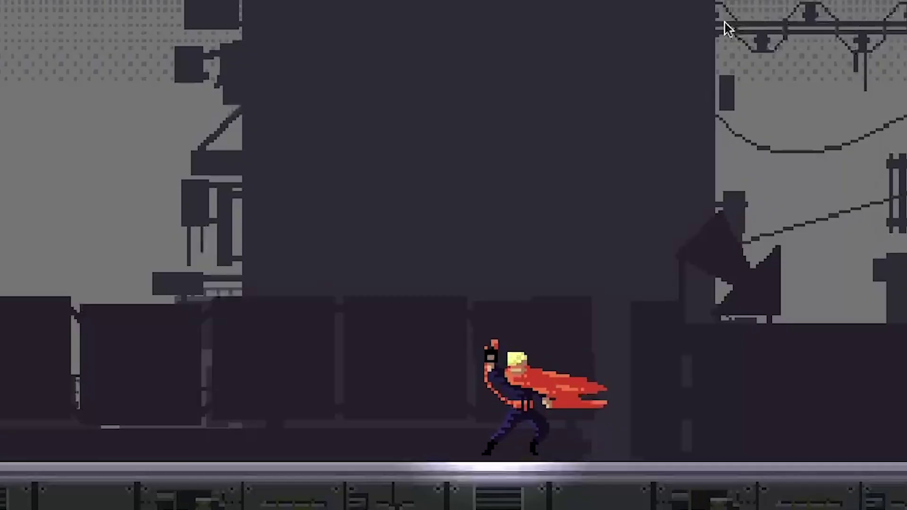
{"action": "key", "text": "Right"}
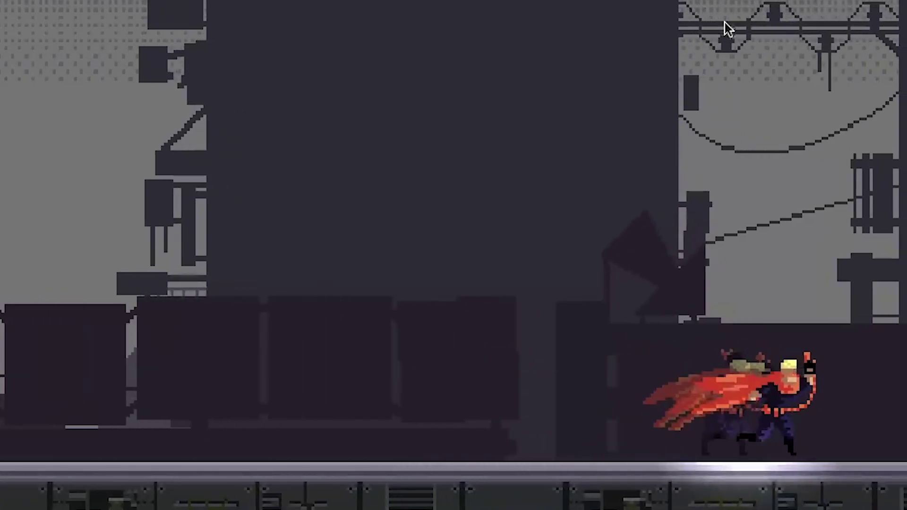
- Move Sash right and left repeatedly in the running scene to check the dash particle trail in both directions
{"action": "key", "text": "Right"}
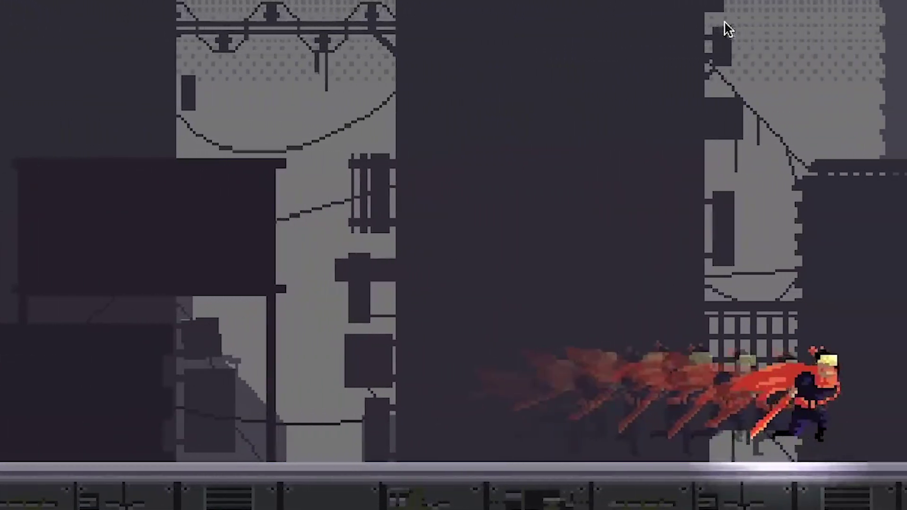
{"action": "key", "text": "Left"}
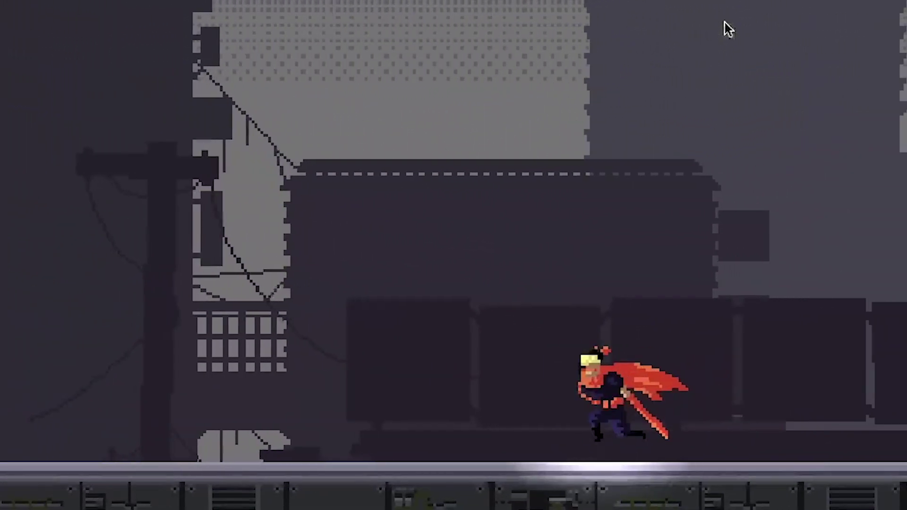
{"action": "key", "text": "Right"}
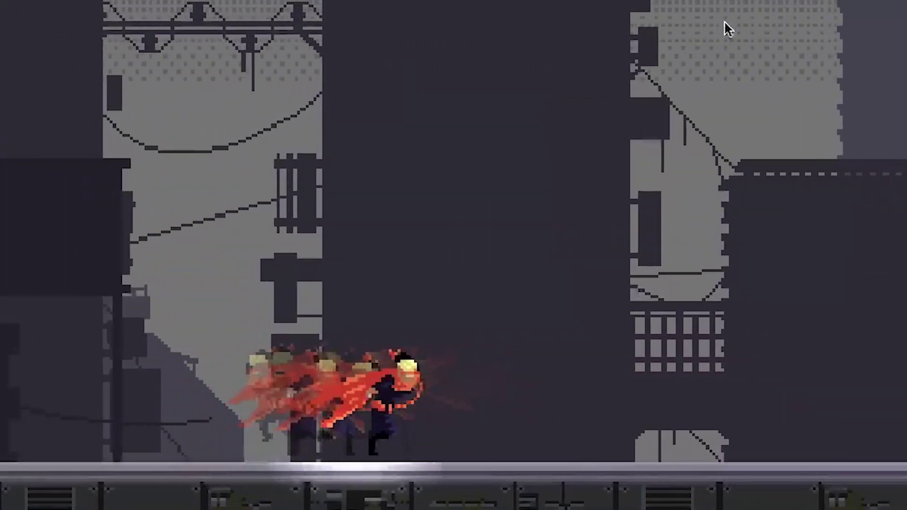
{"action": "key", "text": "Left"}
{"action": "key", "text": "Right"}
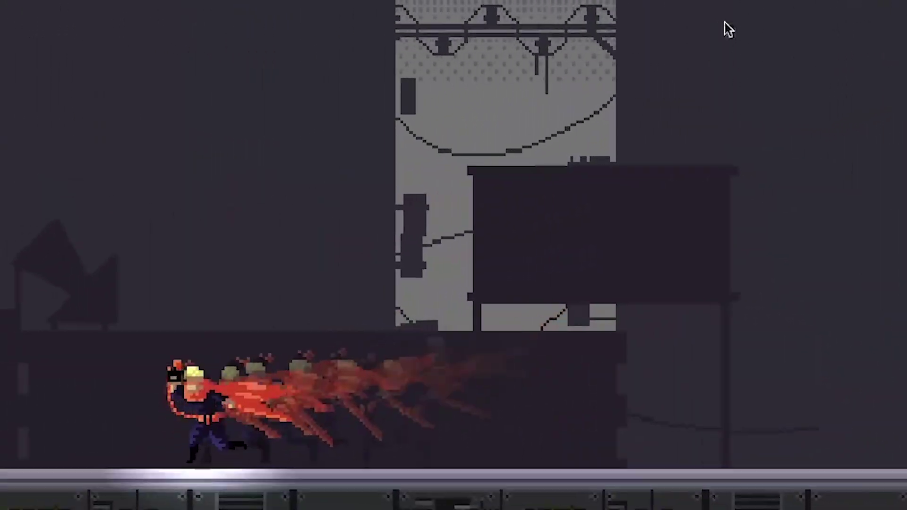
{"action": "key", "text": "Left"}
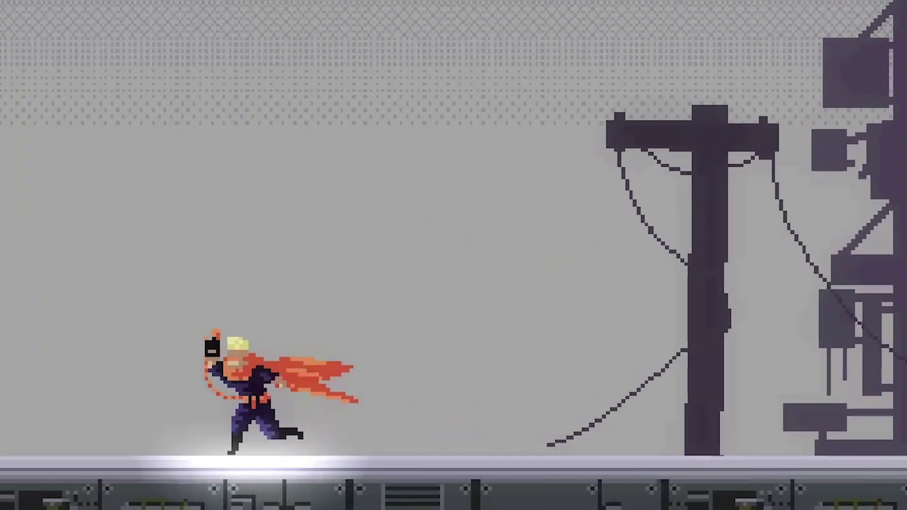
{"action": "key", "text": "Left"}
{"action": "key", "text": "Right"}
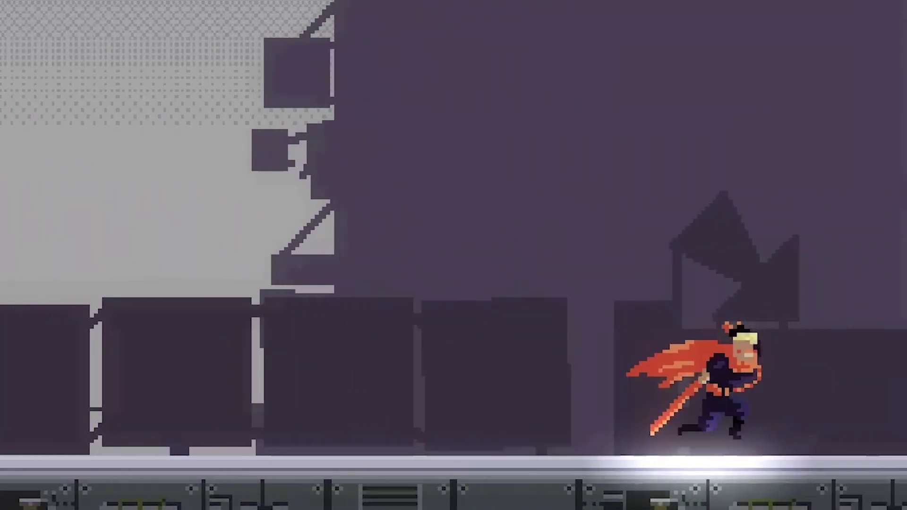
{"action": "key", "text": "x"}
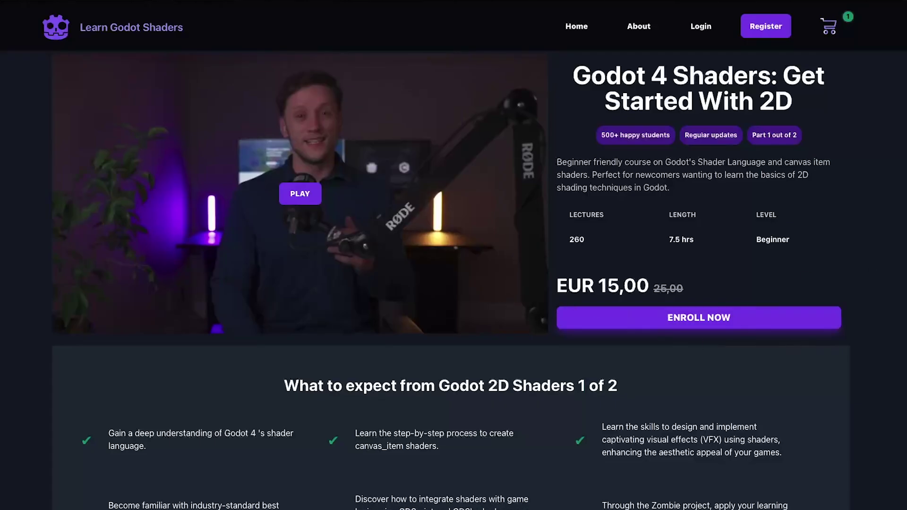
- Examine the section outline of the Godot 4 Shaders: Get Started With 2D course on the Learn Godot Shaders website
{"action": "scroll", "coordinate": [453, 283], "scroll_direction": "down", "scroll_amount": 20}
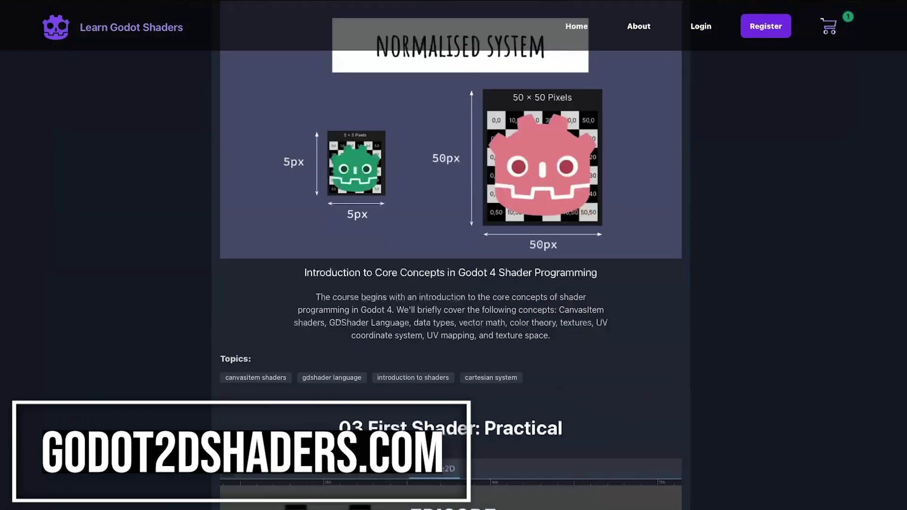
{"action": "scroll", "coordinate": [453, 283], "scroll_direction": "down", "scroll_amount": 20}
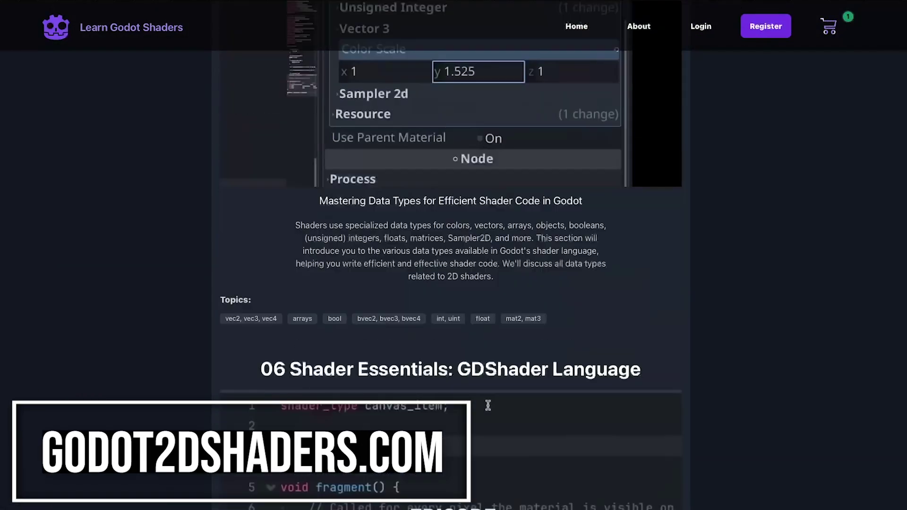
{"action": "scroll", "coordinate": [646, 464], "scroll_direction": "down", "scroll_amount": 20}
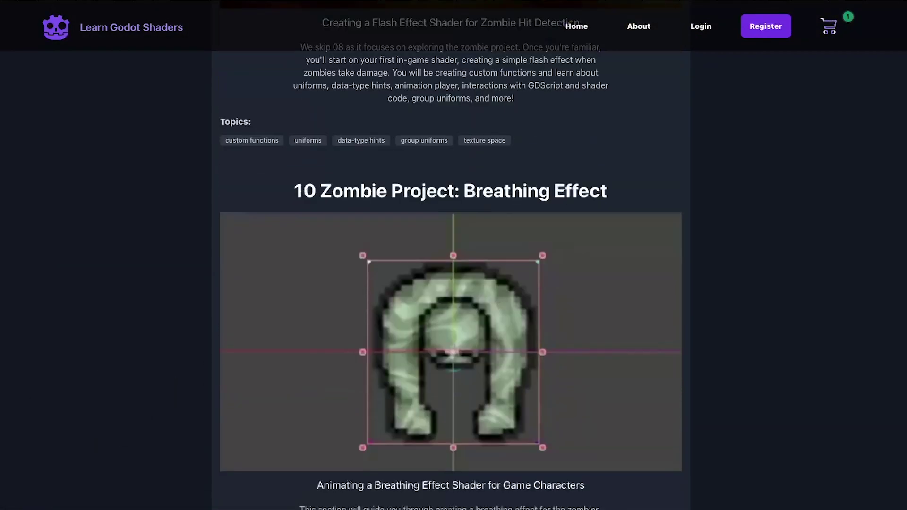
{"action": "scroll", "coordinate": [454, 283], "scroll_direction": "down", "scroll_amount": 20}
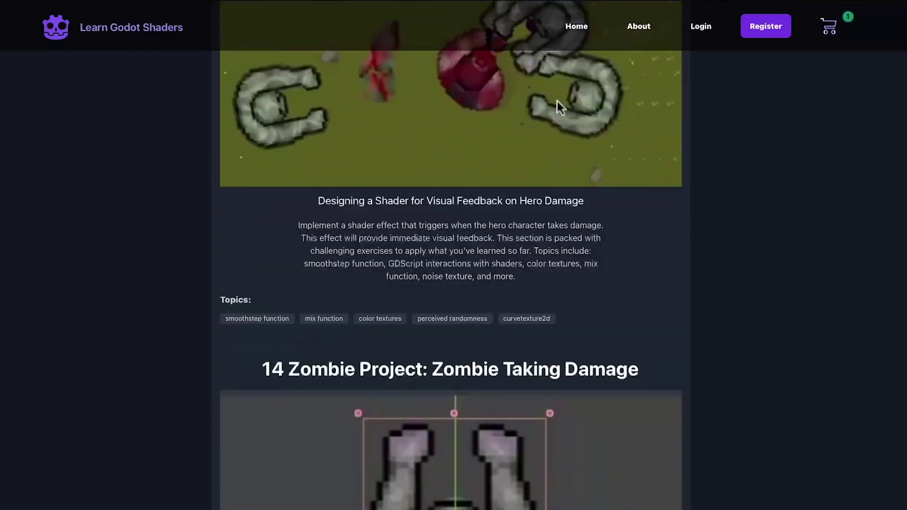
{"action": "scroll", "coordinate": [453, 283], "scroll_direction": "down", "scroll_amount": 7}
{"action": "scroll", "coordinate": [453, 283], "scroll_direction": "up", "scroll_amount": 6}
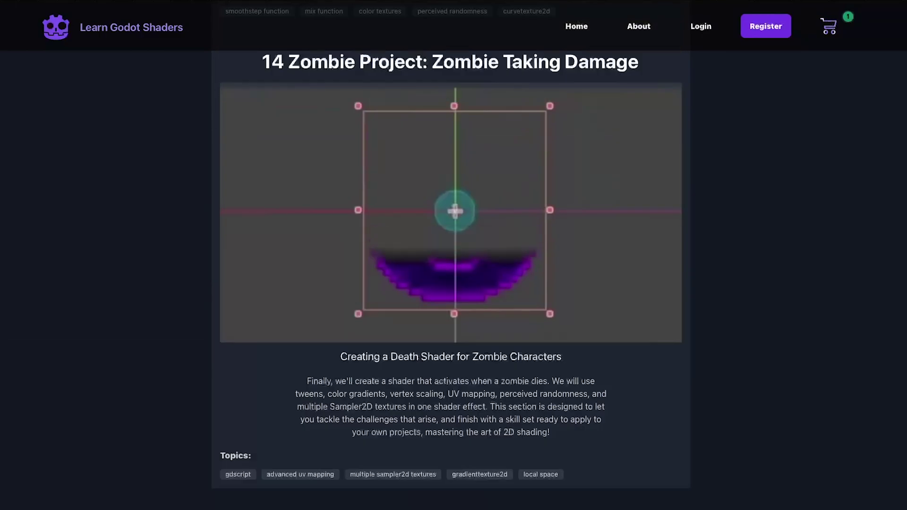
{"action": "scroll", "coordinate": [453, 283], "scroll_direction": "up", "scroll_amount": 3}
{"action": "scroll", "coordinate": [454, 284], "scroll_direction": "down", "scroll_amount": 1}
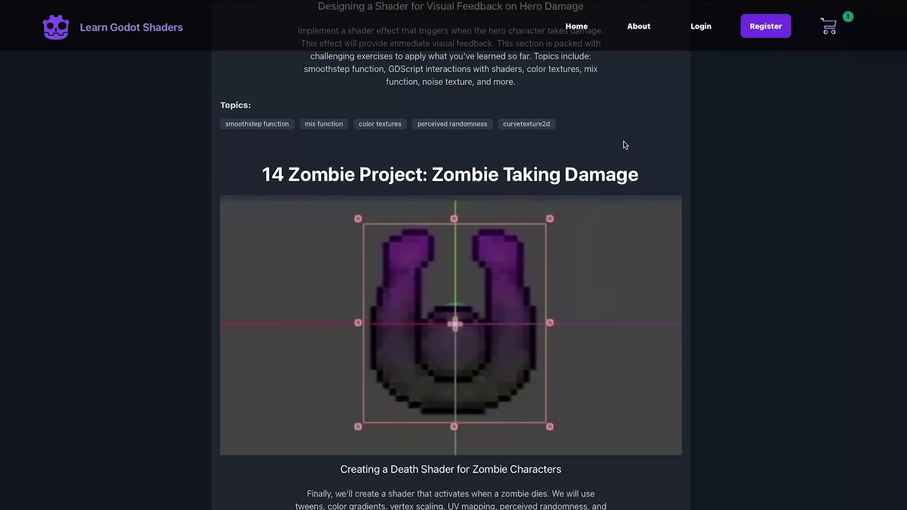
- Open the info page of the Godot 2D Shaders 2 of 2 course from the home page and examine its section outline
{"action": "left_click", "coordinate": [577, 27]}
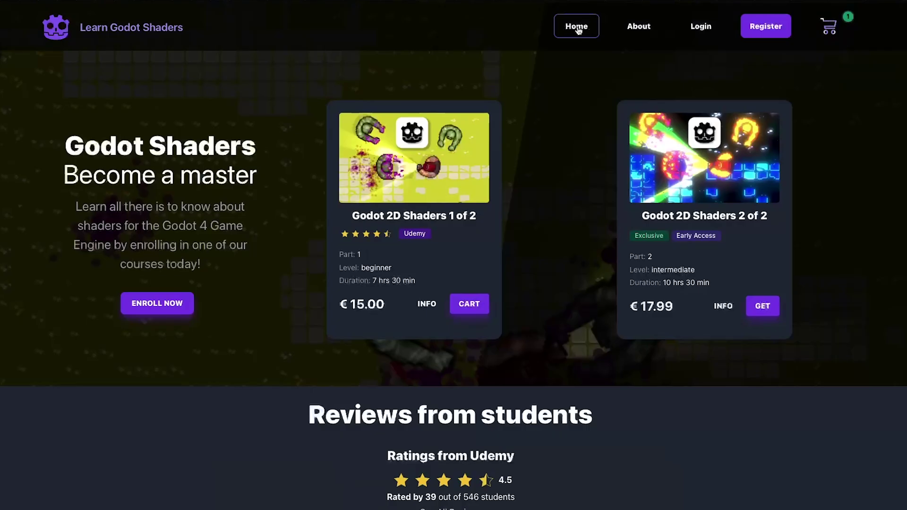
{"action": "left_click", "coordinate": [718, 307]}
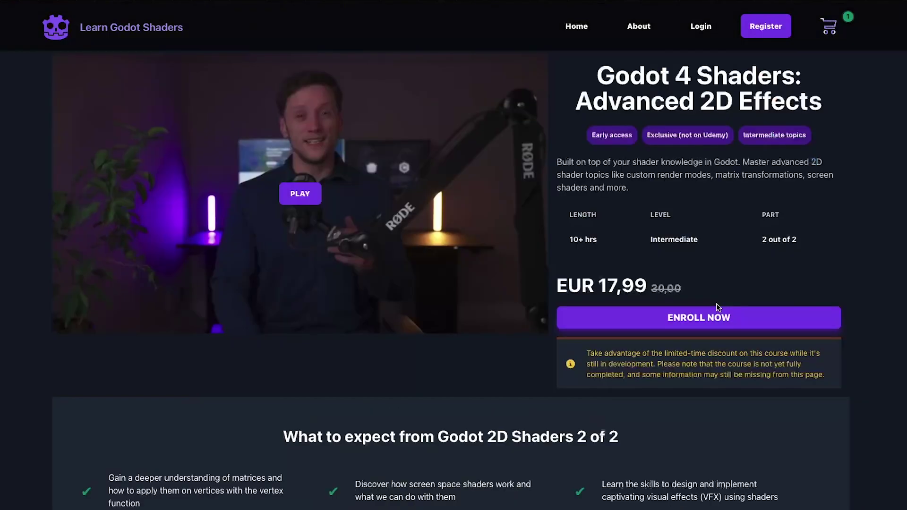
{"action": "scroll", "coordinate": [708, 283], "scroll_direction": "down", "scroll_amount": 7}
{"action": "scroll", "coordinate": [710, 280], "scroll_direction": "down", "scroll_amount": 20}
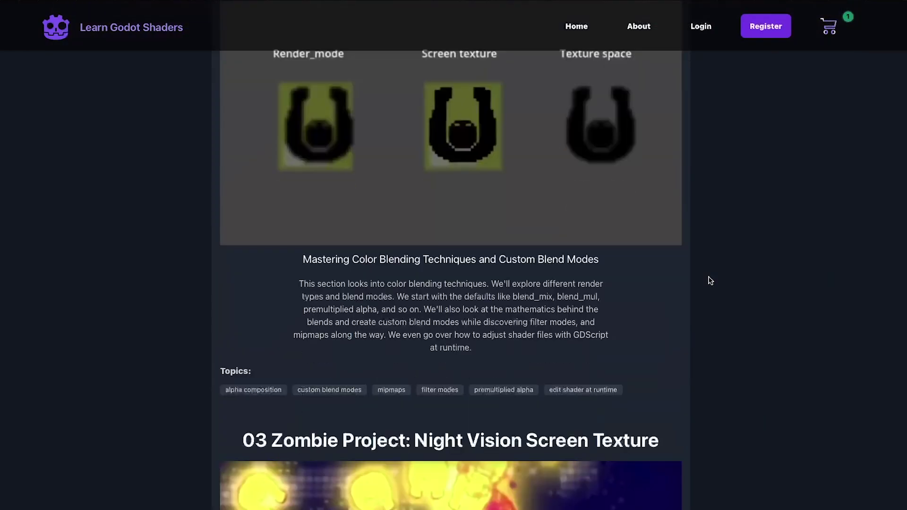
{"action": "scroll", "coordinate": [711, 280], "scroll_direction": "down", "scroll_amount": 20}
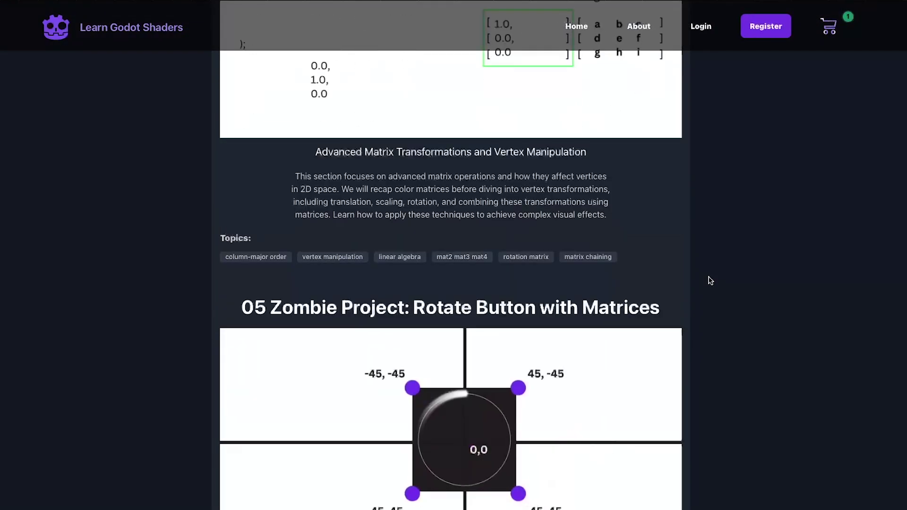
{"action": "scroll", "coordinate": [710, 280], "scroll_direction": "down", "scroll_amount": 20}
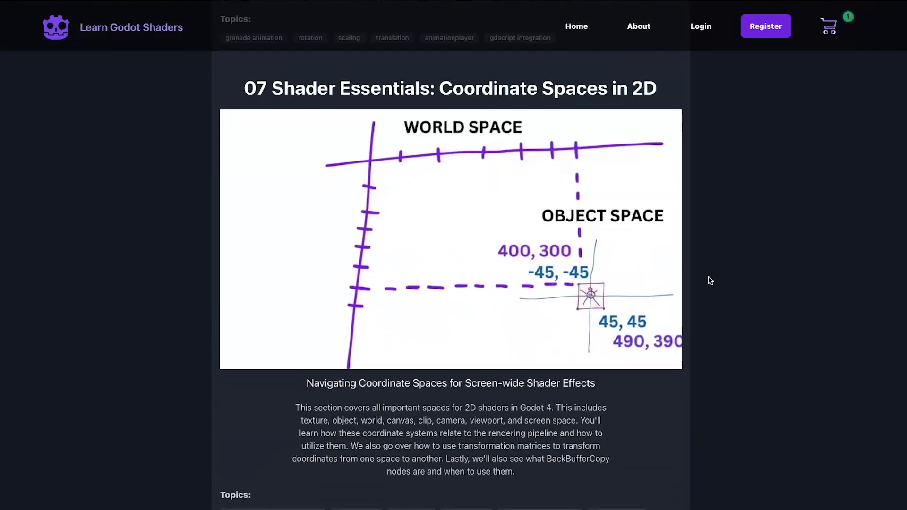
{"action": "scroll", "coordinate": [710, 281], "scroll_direction": "down", "scroll_amount": 3}
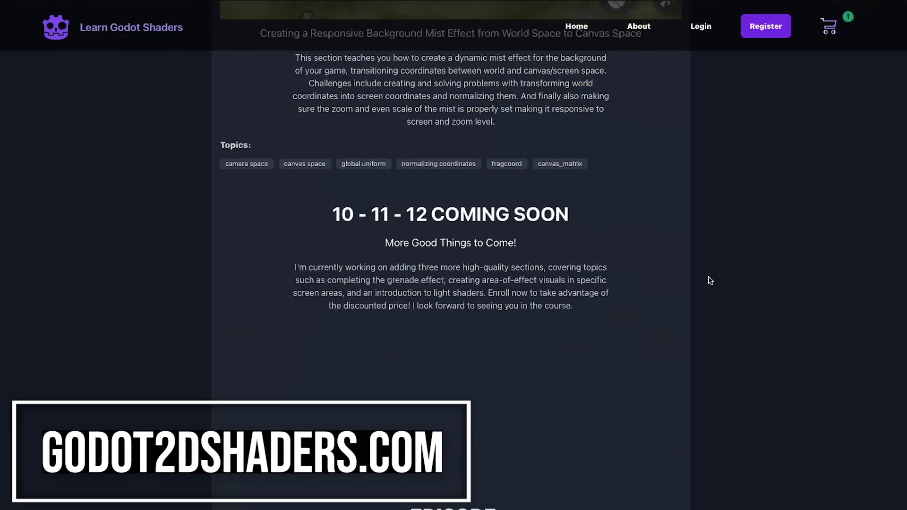
{"action": "scroll", "coordinate": [711, 280], "scroll_direction": "up", "scroll_amount": 5}
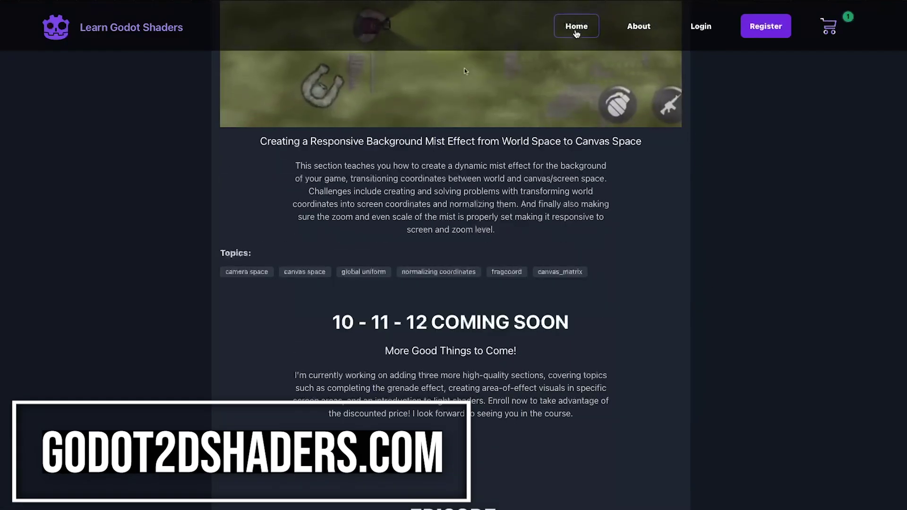
- Return to the home page and look through the student reviews, ending back at the two course offers
{"action": "left_click", "coordinate": [577, 28]}
{"action": "scroll", "coordinate": [642, 205], "scroll_direction": "down", "scroll_amount": 10}
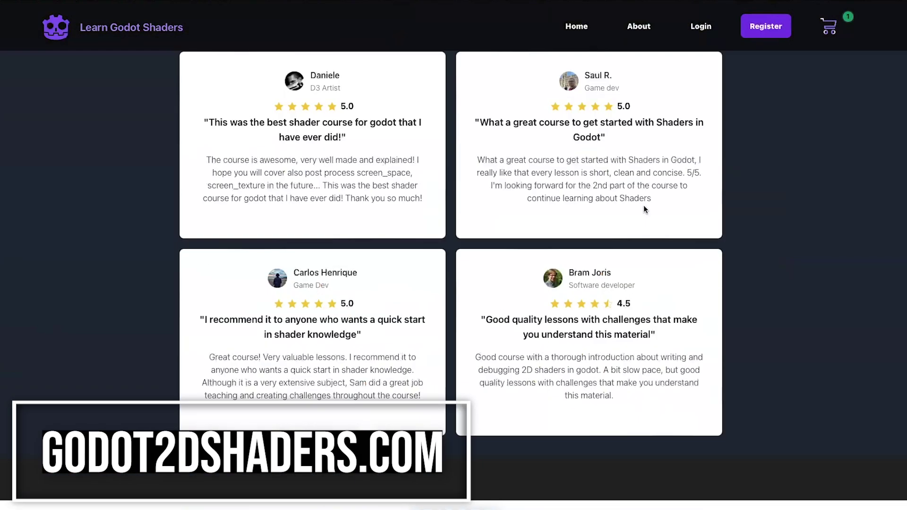
{"action": "scroll", "coordinate": [643, 205], "scroll_direction": "up", "scroll_amount": 6}
{"action": "scroll", "coordinate": [644, 207], "scroll_direction": "up", "scroll_amount": 4}
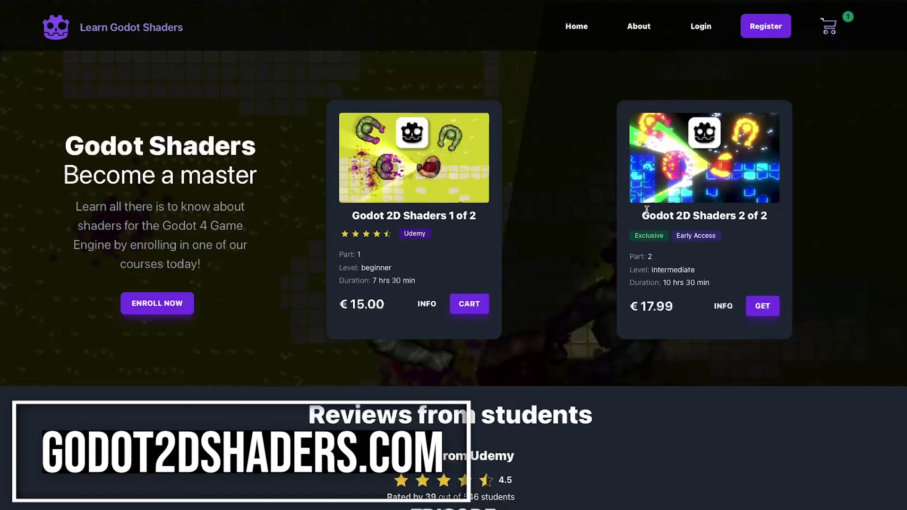